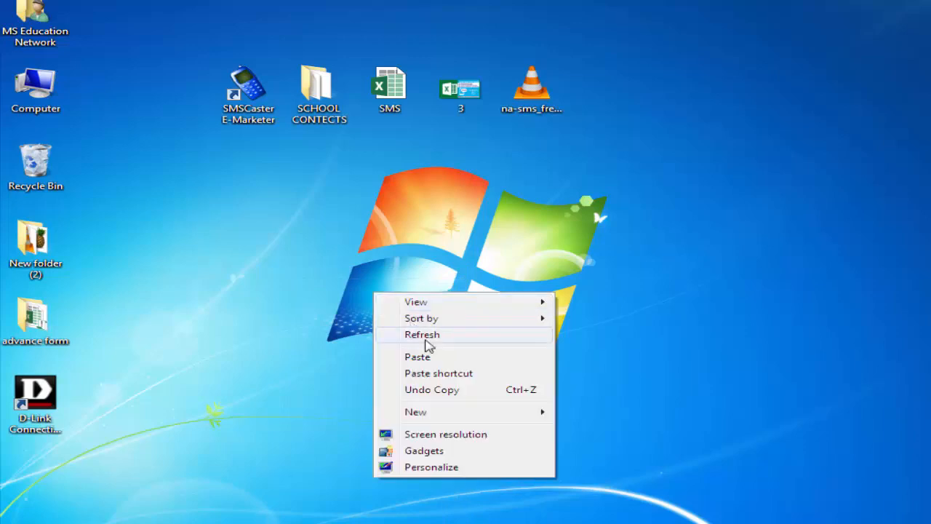
# Step: Refresh the desktop, launch SMSCaster E-Marketer and make its window taller
pyautogui.click(428, 344)
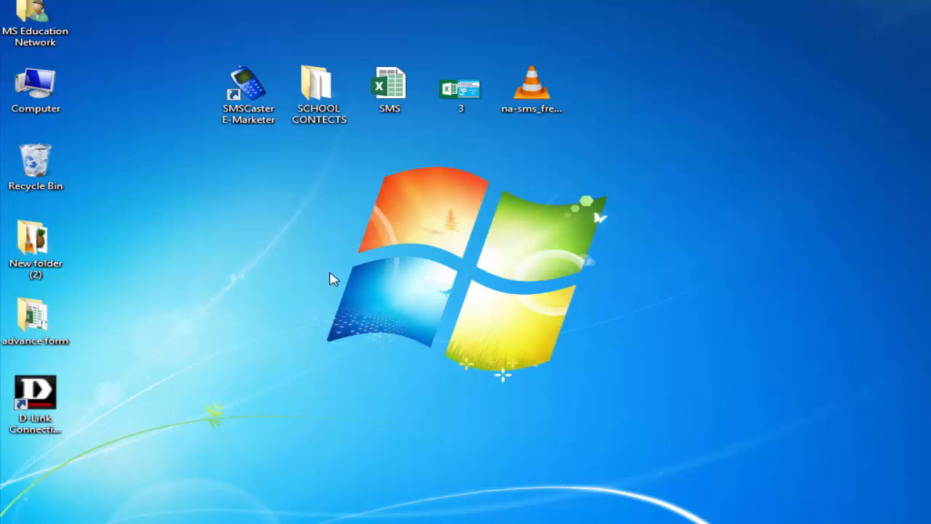
pyautogui.doubleClick(264, 102)
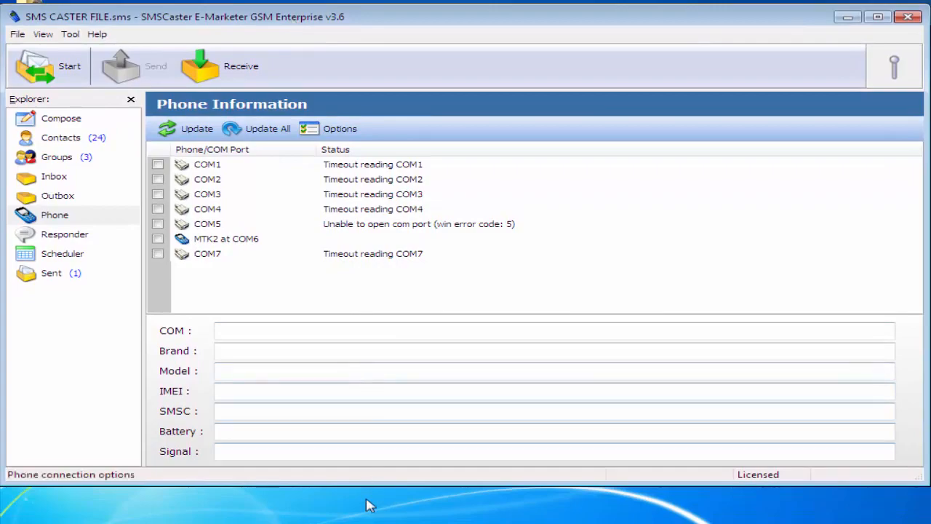
pyautogui.moveTo(364, 484); pyautogui.dragTo(349, 514)
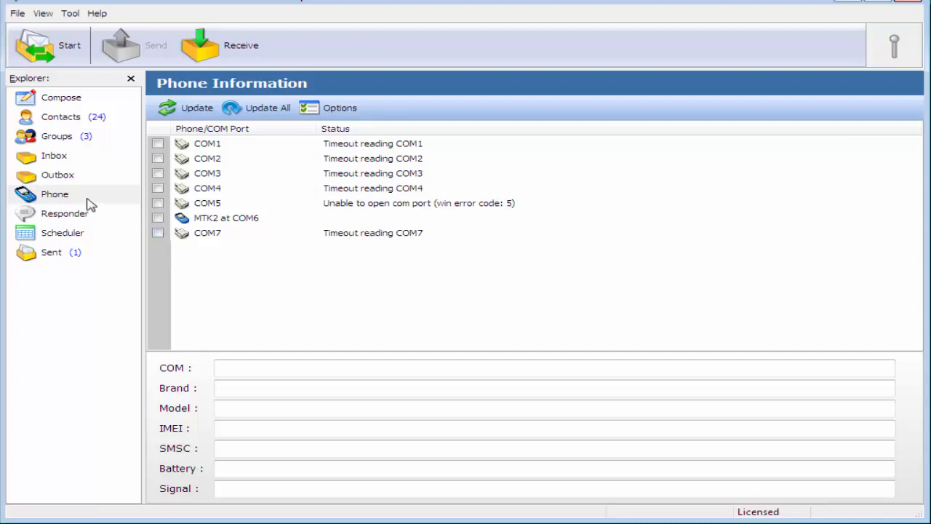
# Step: Enable Long SMS in the Compose section of the program options
pyautogui.click(69, 13)
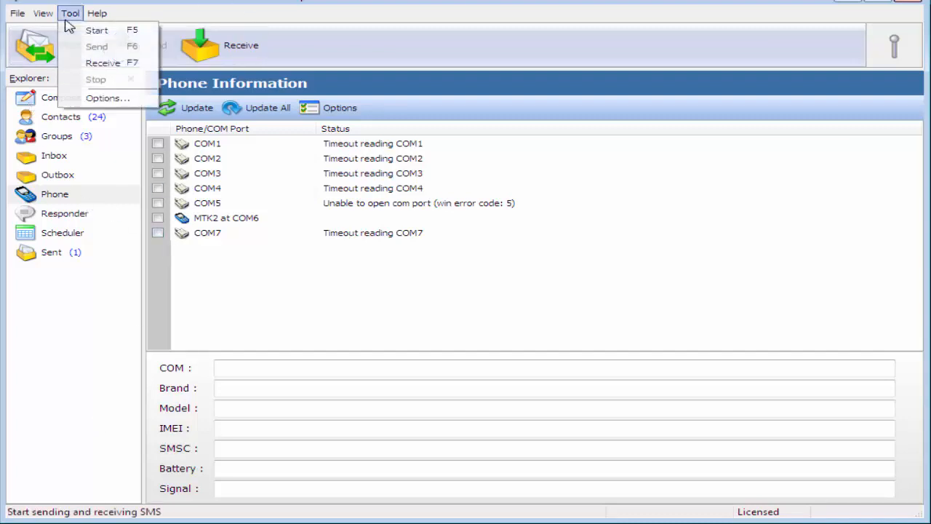
pyautogui.click(123, 100)
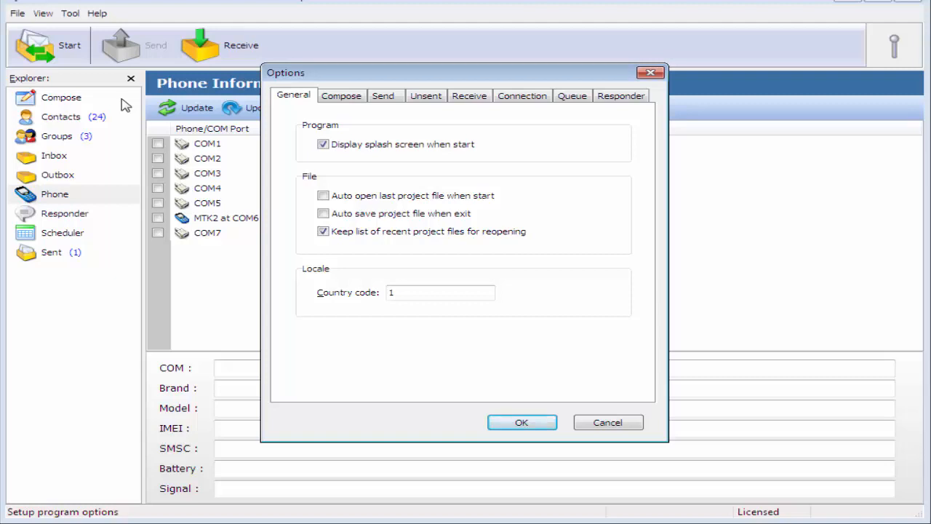
pyautogui.click(349, 104)
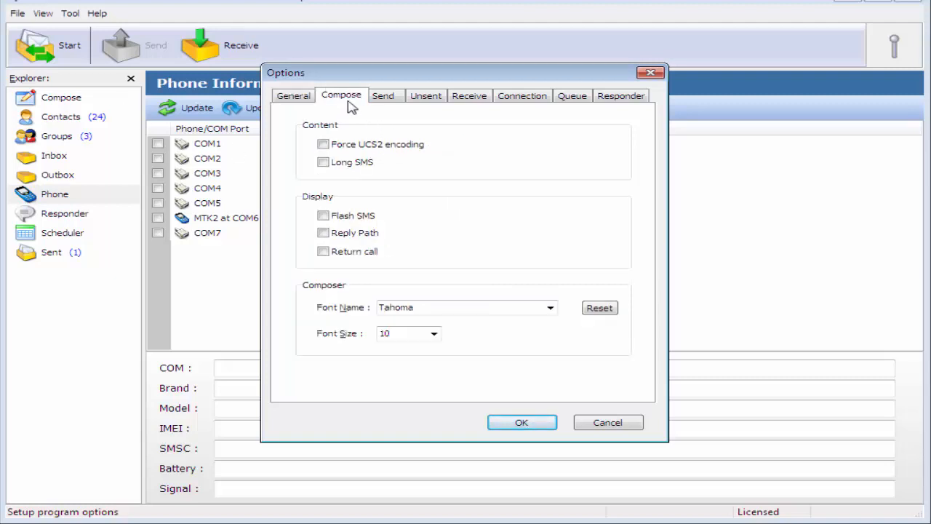
pyautogui.click(324, 162)
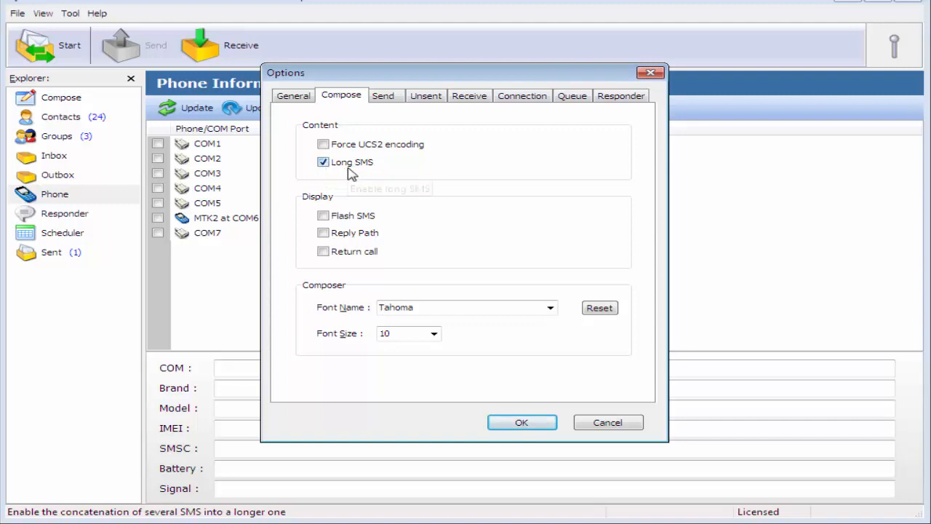
# Step: In the Send options, keep the +CMMS command enabled and set the pause to 5 seconds for every 1 SMS sent
pyautogui.click(382, 101)
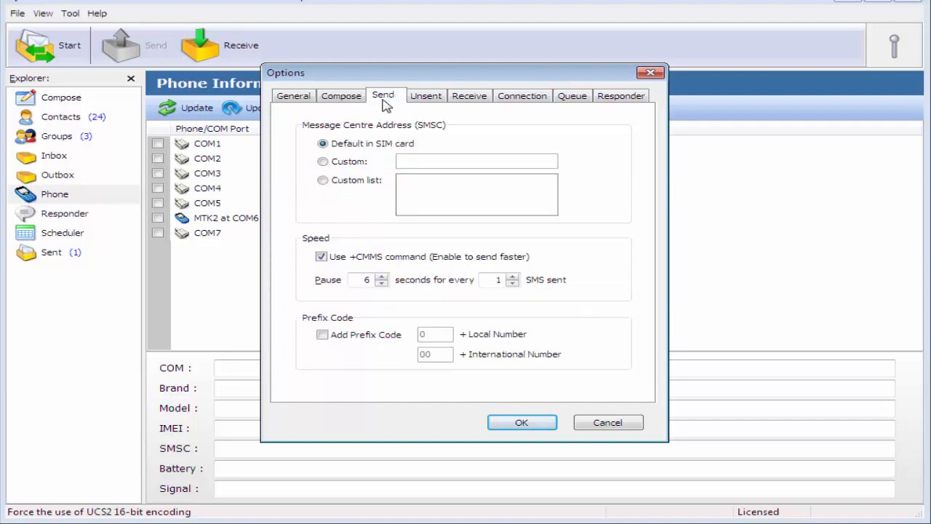
pyautogui.click(322, 257)
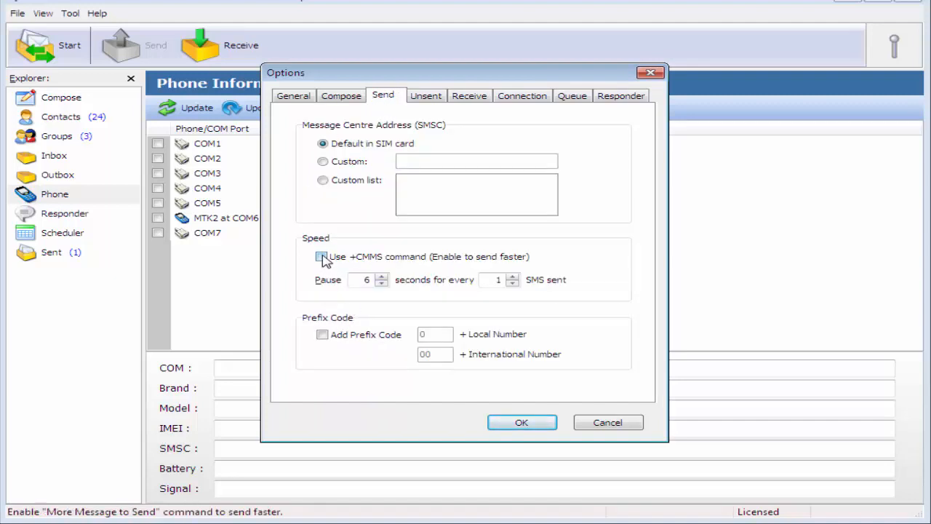
pyautogui.click(322, 257)
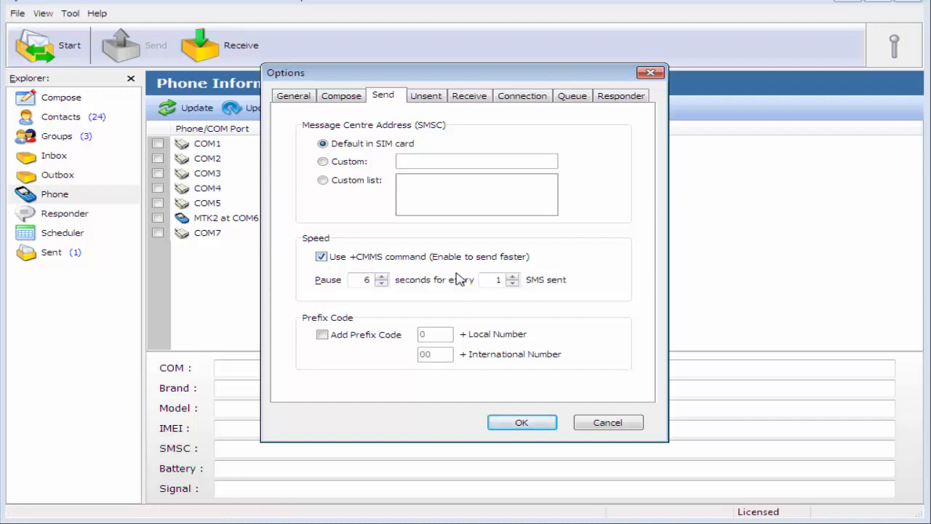
pyautogui.doubleClick(366, 282)
pyautogui.click(514, 283)
pyautogui.click(496, 280)
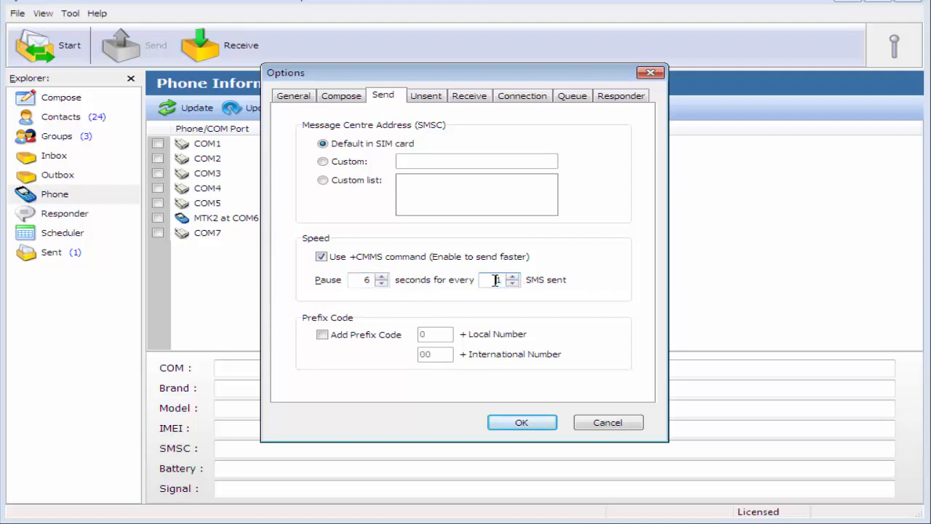
pyautogui.doubleClick(368, 279)
pyautogui.write('5')
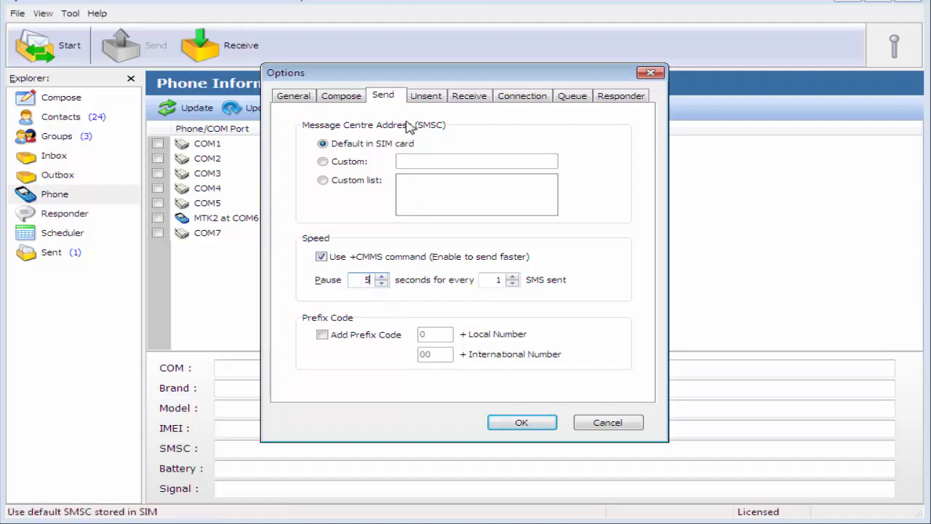
# Step: Review the Unsent options, and in the Receive options try the sound alert for new messages
pyautogui.click(422, 105)
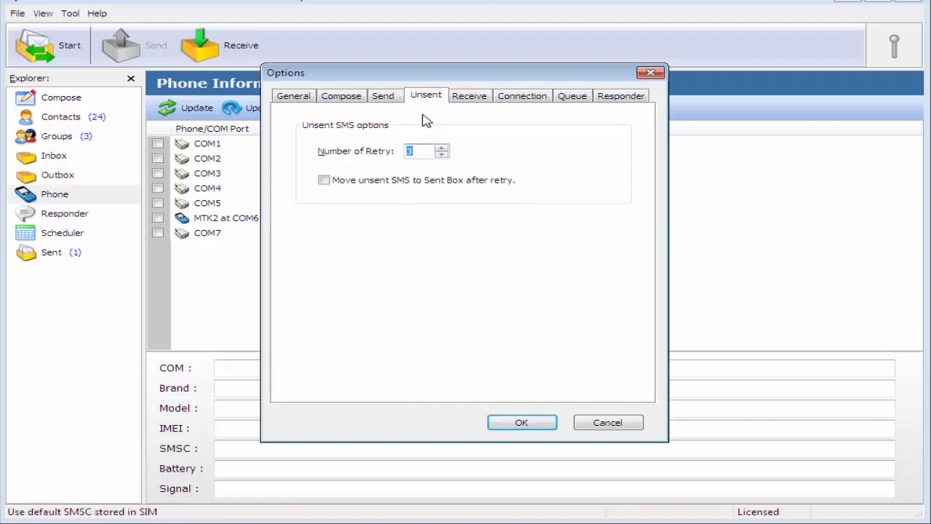
pyautogui.click(471, 98)
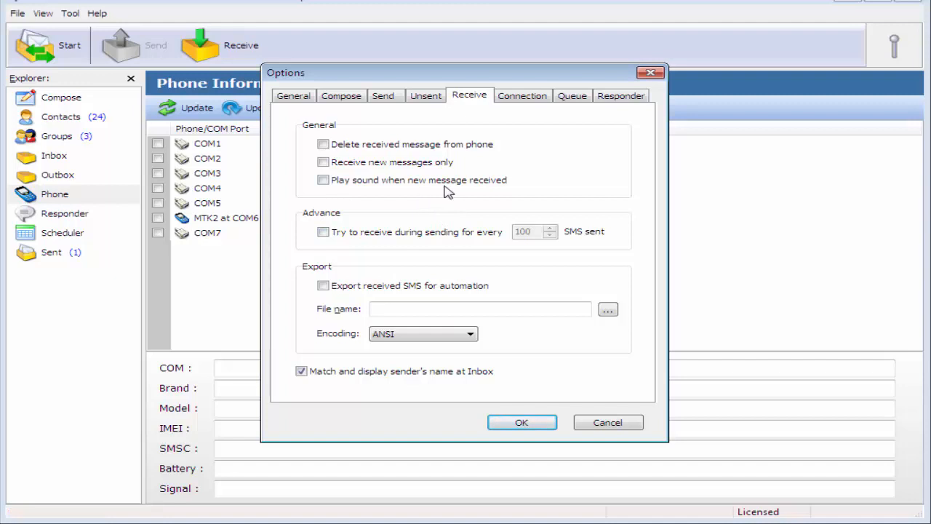
pyautogui.click(413, 182)
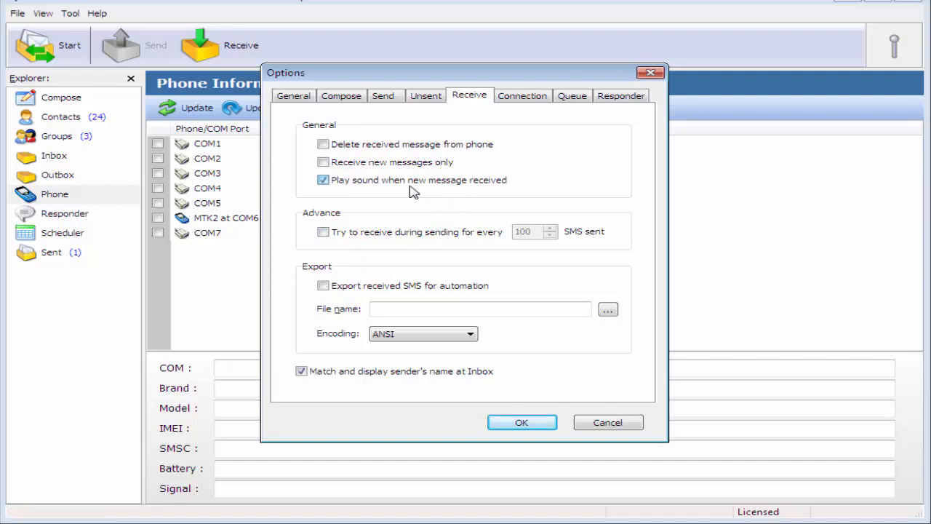
pyautogui.click(366, 184)
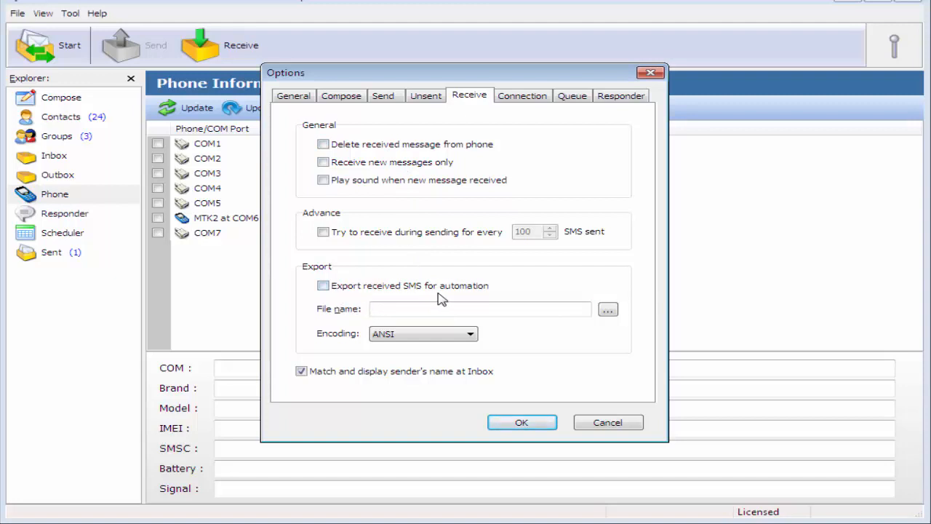
# Step: Enable exporting received SMS for automation to a Desktop file named "receive sms" and apply the options
pyautogui.click(464, 291)
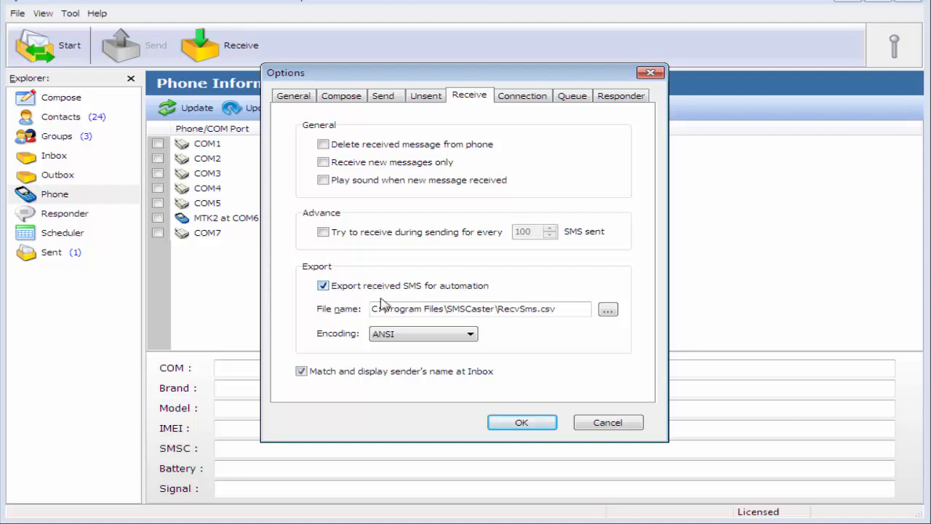
pyautogui.click(608, 310)
pyautogui.click(335, 103)
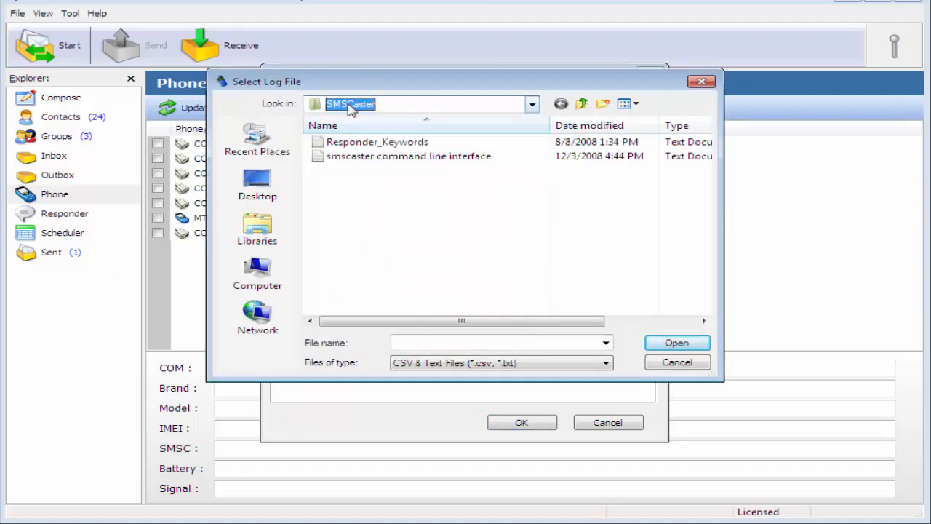
pyautogui.click(259, 185)
pyautogui.click(497, 341)
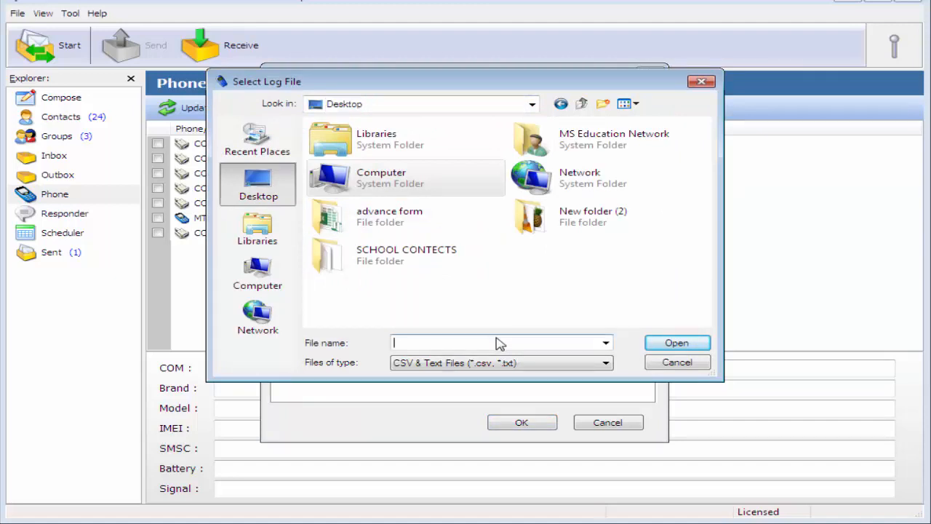
pyautogui.write('receive sms')
pyautogui.click(682, 343)
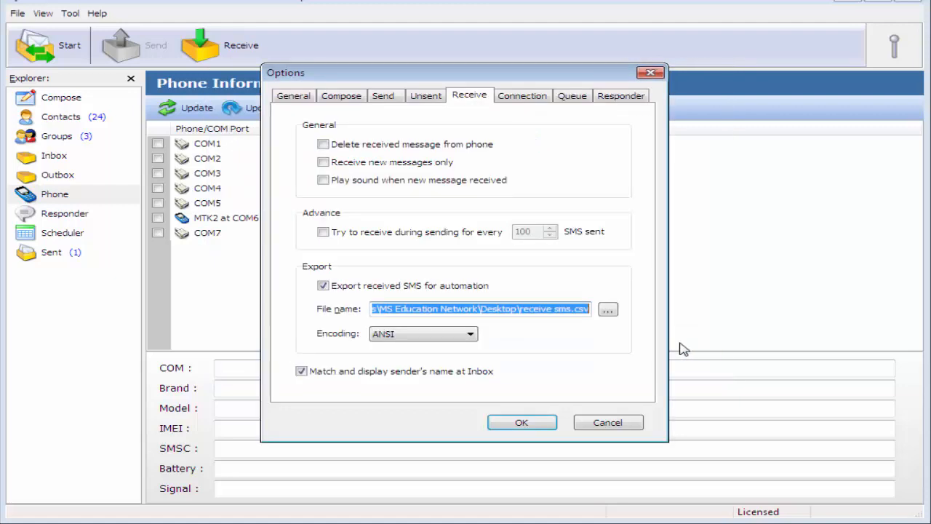
pyautogui.click(530, 427)
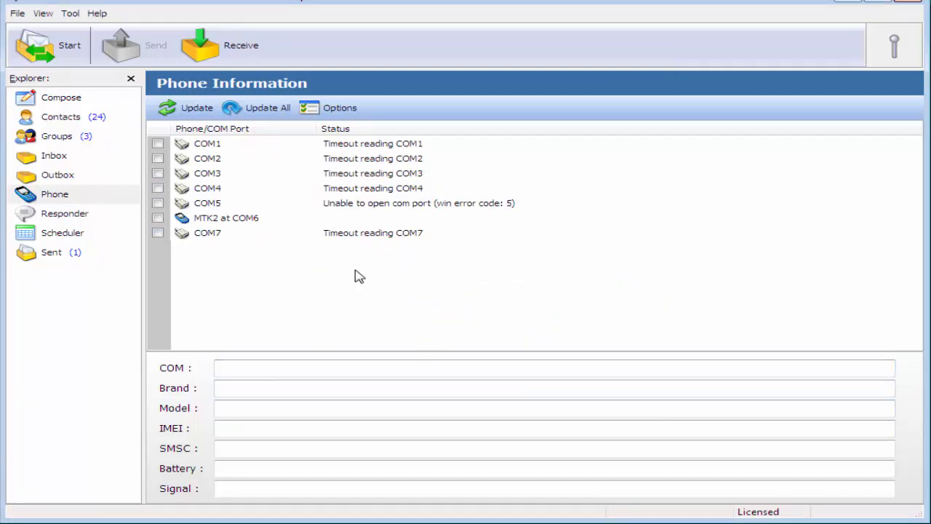
# Step: Review the contacts and groups, examining the details of several contacts in the 10TH group
pyautogui.click(95, 119)
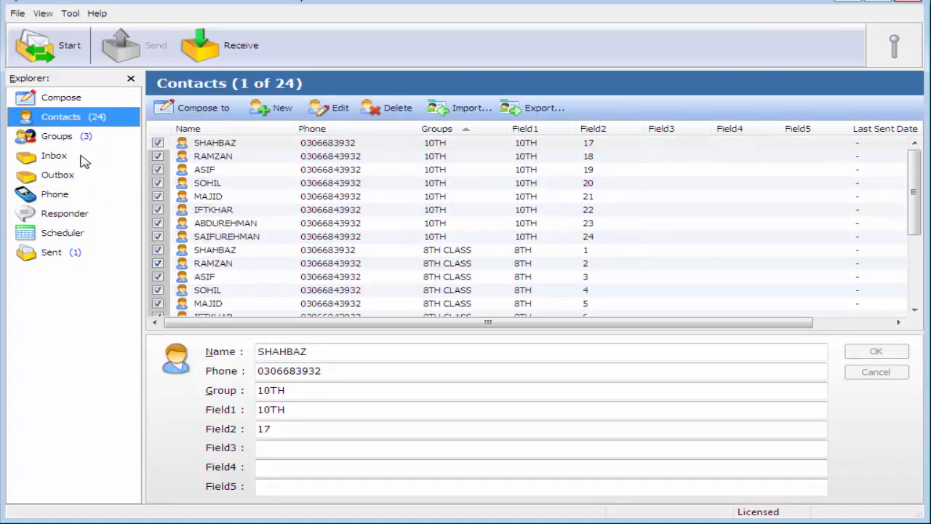
pyautogui.click(45, 139)
pyautogui.click(58, 124)
pyautogui.click(181, 186)
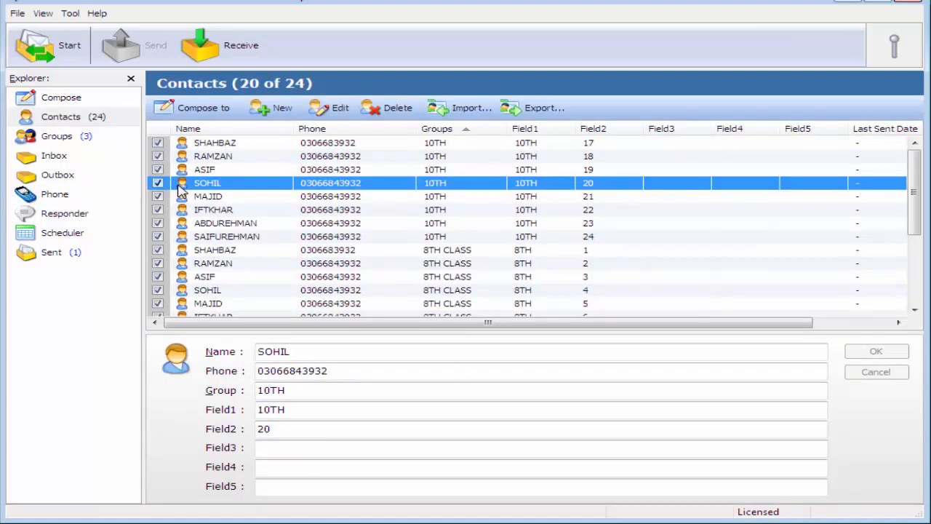
pyautogui.click(231, 222)
pyautogui.click(213, 188)
pyautogui.click(217, 170)
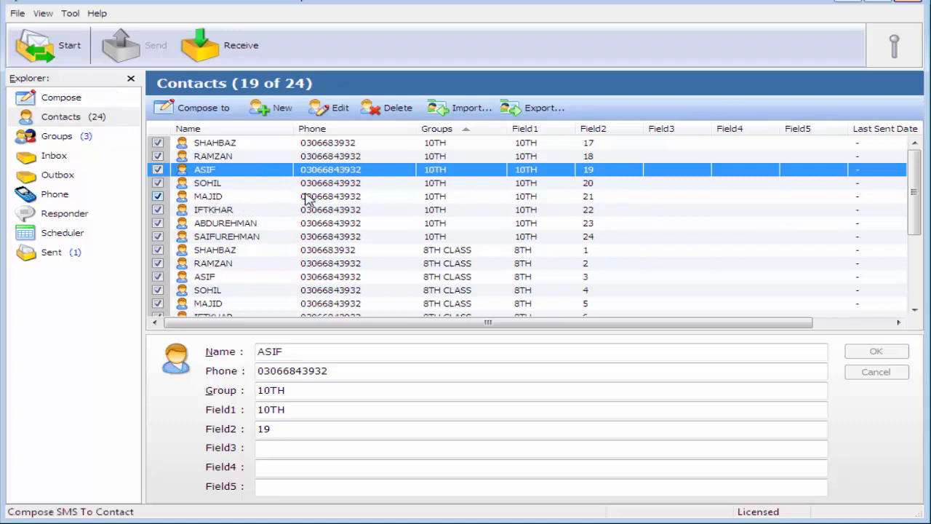
# Step: Minimize the SMS program and create a new text document on the desktop, keeping its default name
pyautogui.click(848, 5)
pyautogui.rightClick(316, 205)
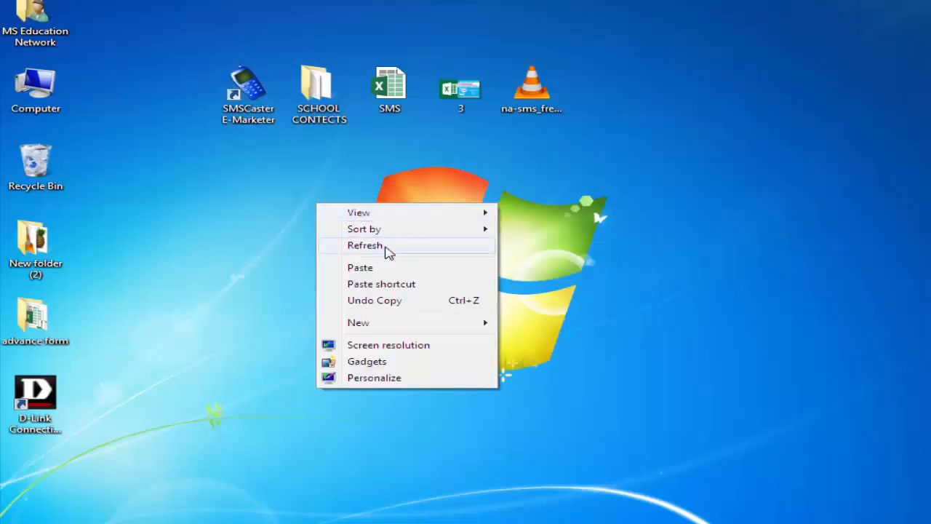
pyautogui.click(386, 248)
pyautogui.rightClick(383, 98)
pyautogui.rightClick(245, 236)
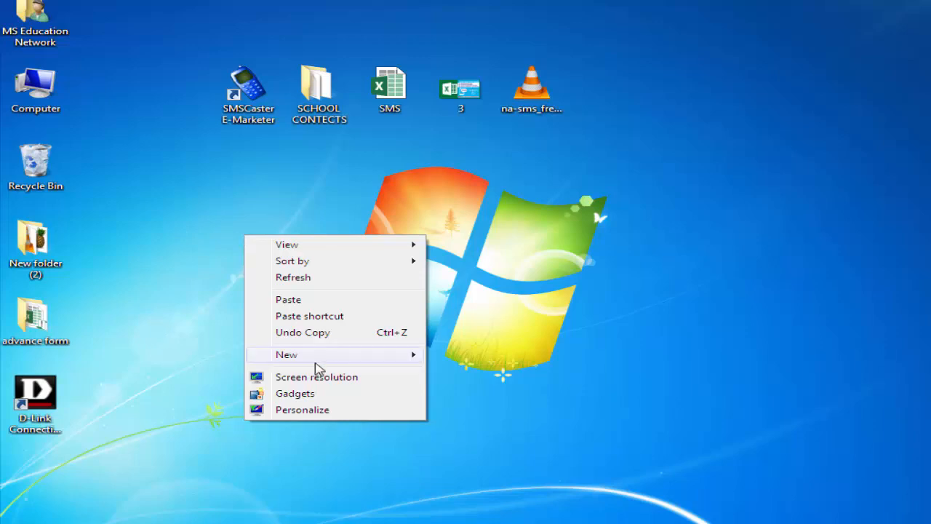
pyautogui.moveTo(321, 356)
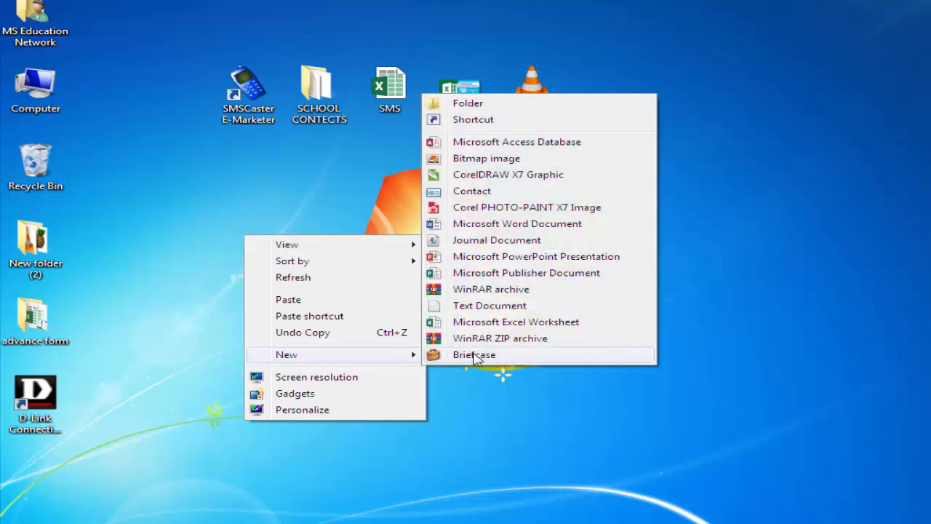
pyautogui.click(482, 307)
pyautogui.press('Return')
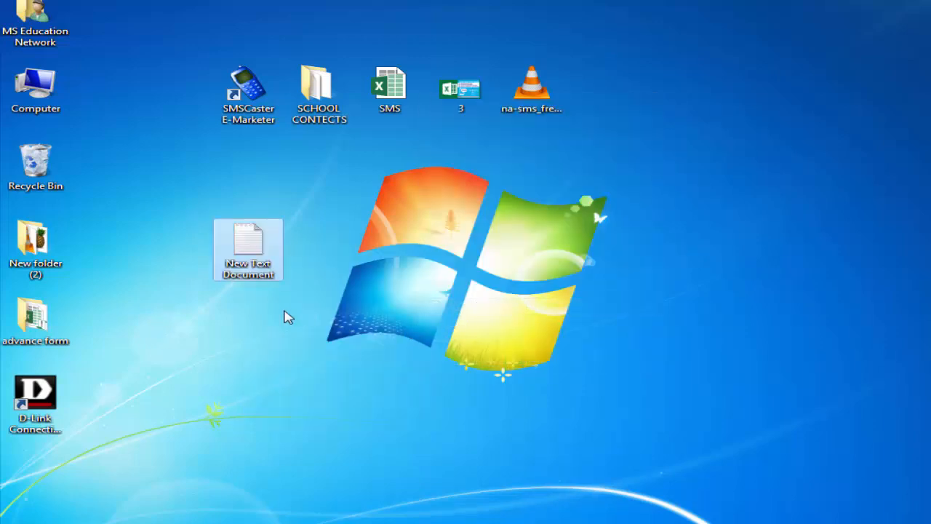
# Step: Open the new text document, enter a mobile phone number on two lines and select the second one for copying
pyautogui.doubleClick(272, 258)
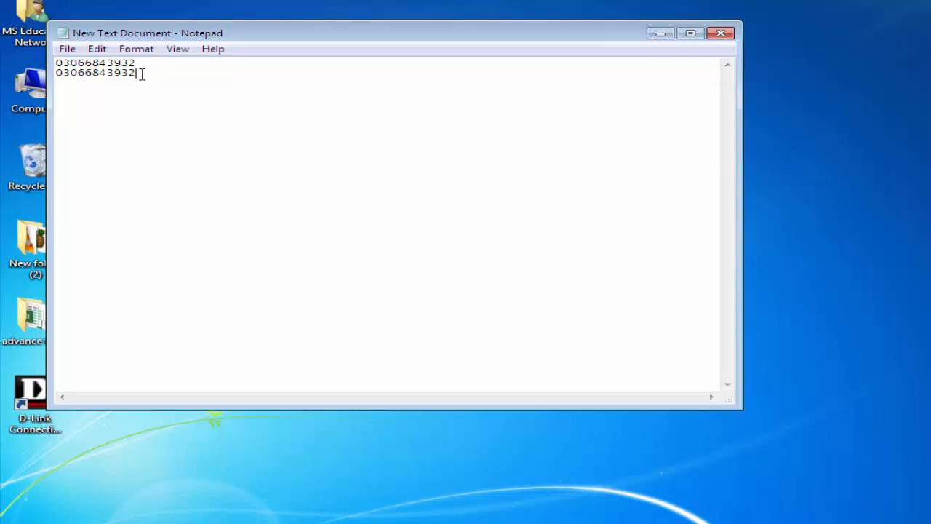
pyautogui.hotkey('shift', 'Up')
pyautogui.click(104, 99)
pyautogui.moveTo(58, 83); pyautogui.dragTo(57, 76)
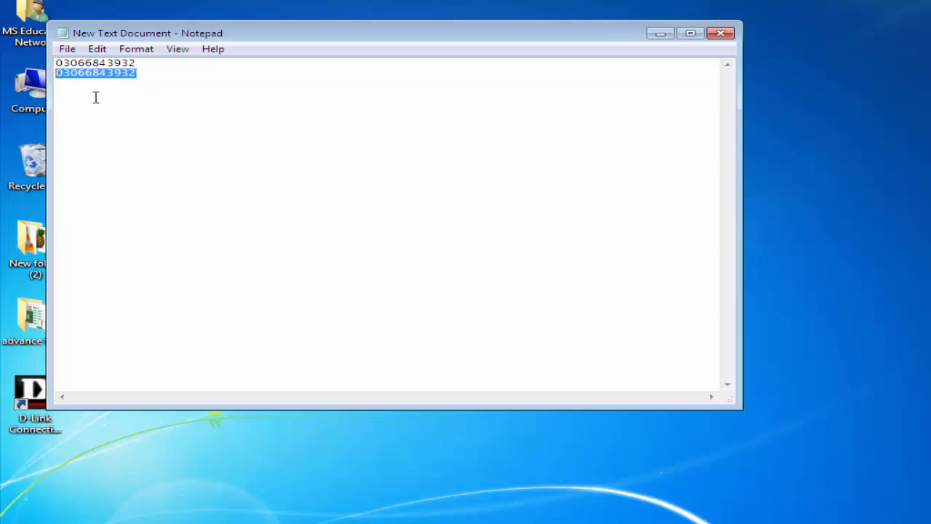
# Step: Paste the copied phone number repeatedly below the existing lines to build a long one-number-per-line list
pyautogui.click(83, 92)
pyautogui.hotkey('ctrl', 'v')
pyautogui.hotkey('ctrl', 'v')
pyautogui.hotkey('ctrl', 'v')
pyautogui.hotkey('ctrl', 'v')
pyautogui.hotkey('ctrl', 'v')
pyautogui.hotkey('ctrl', 'v')
pyautogui.hotkey('ctrl', 'v')
pyautogui.hotkey('ctrl', 'v')
pyautogui.hotkey('ctrl', 'v')
pyautogui.hotkey('ctrl', 'v')
pyautogui.hotkey('ctrl', 'v')
pyautogui.hotkey('ctrl', 'v')
pyautogui.hotkey('ctrl', 'v')
pyautogui.hotkey('ctrl', 'v')
pyautogui.hotkey('ctrl', 'v')
pyautogui.hotkey('ctrl', 'v')
pyautogui.hotkey('ctrl', 'v')
pyautogui.hotkey('ctrl', 'v')
pyautogui.hotkey('ctrl', 'v')
pyautogui.hotkey('ctrl', 'v')
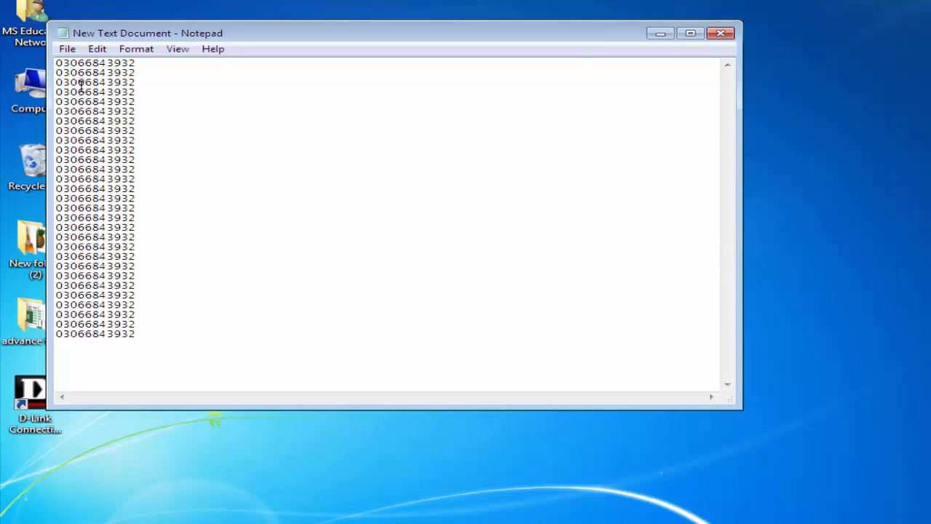
pyautogui.hotkey('ctrl', 'v')
pyautogui.hotkey('ctrl', 'v')
pyautogui.hotkey('ctrl', 'v')
pyautogui.hotkey('ctrl', 'v')
pyautogui.hotkey('ctrl', 'v')
pyautogui.hotkey('ctrl', 'v')
pyautogui.hotkey('ctrl', 'v')
pyautogui.hotkey('ctrl', 'v')
pyautogui.hotkey('ctrl', 'v')
pyautogui.hotkey('ctrl', 'v')
pyautogui.hotkey('ctrl', 'v')
pyautogui.hotkey('ctrl', 'v')
pyautogui.hotkey('ctrl', 'v')
pyautogui.hotkey('ctrl', 'v')
pyautogui.hotkey('ctrl', 'v')
pyautogui.hotkey('ctrl', 'v')
pyautogui.hotkey('ctrl', 'v')
pyautogui.hotkey('ctrl', 'v')
pyautogui.hotkey('ctrl', 'v')
pyautogui.hotkey('ctrl', 'v')
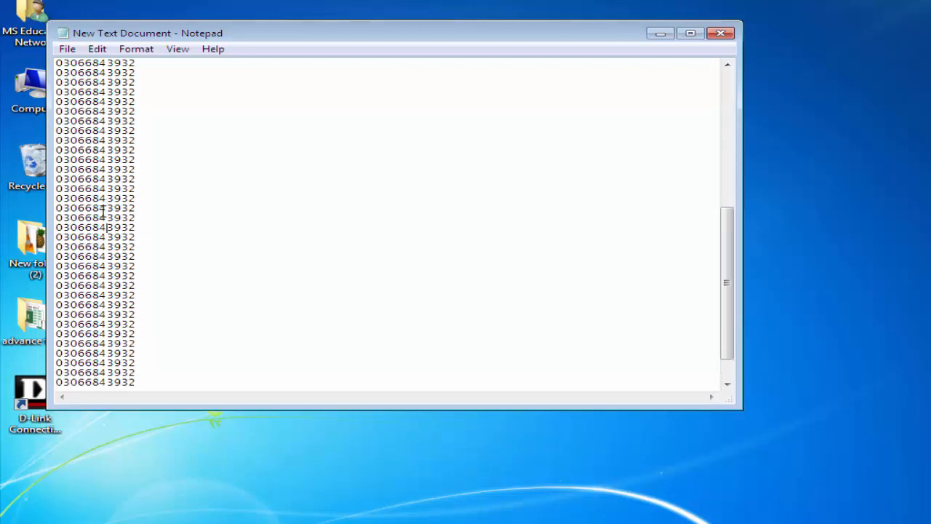
# Step: Check through the phone number list, save the text document and close it
pyautogui.scroll(10, 103, 212)
pyautogui.scroll(-5, 102, 212)
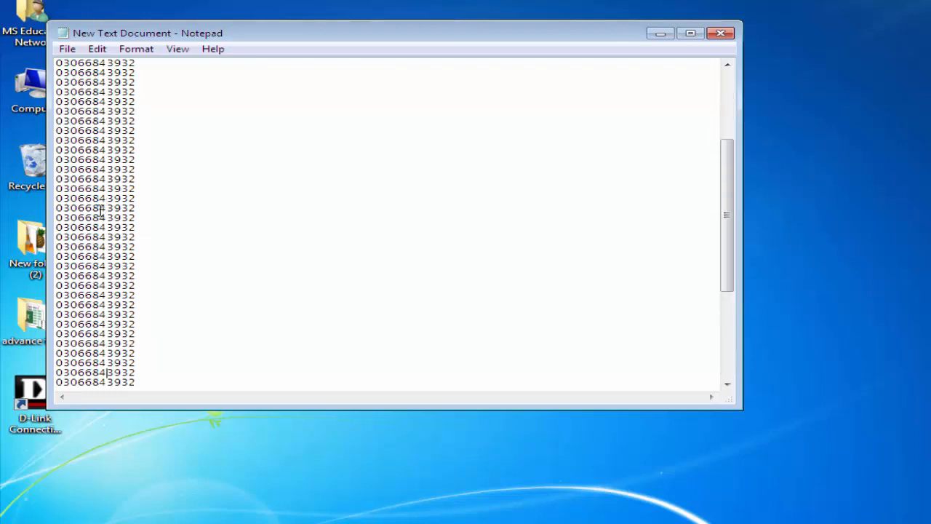
pyautogui.scroll(5, 103, 212)
pyautogui.click(67, 48)
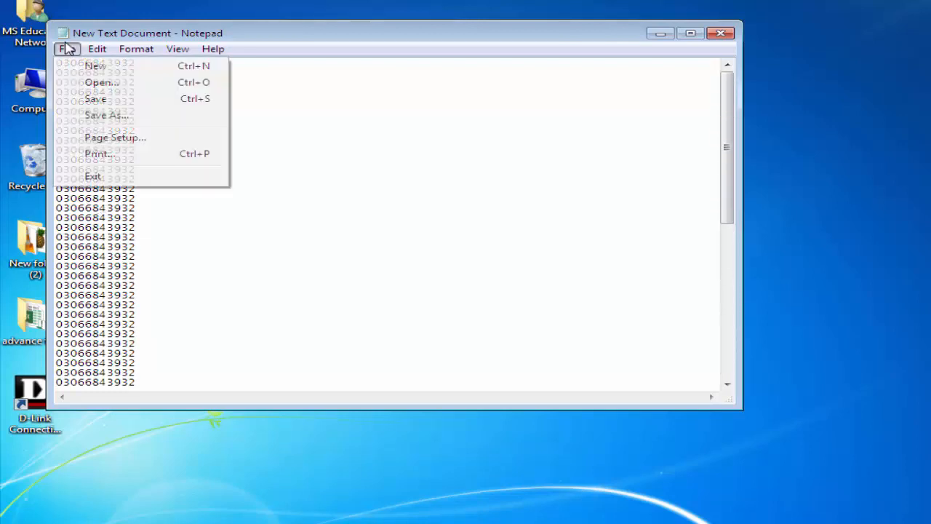
pyautogui.click(97, 100)
pyautogui.click(725, 35)
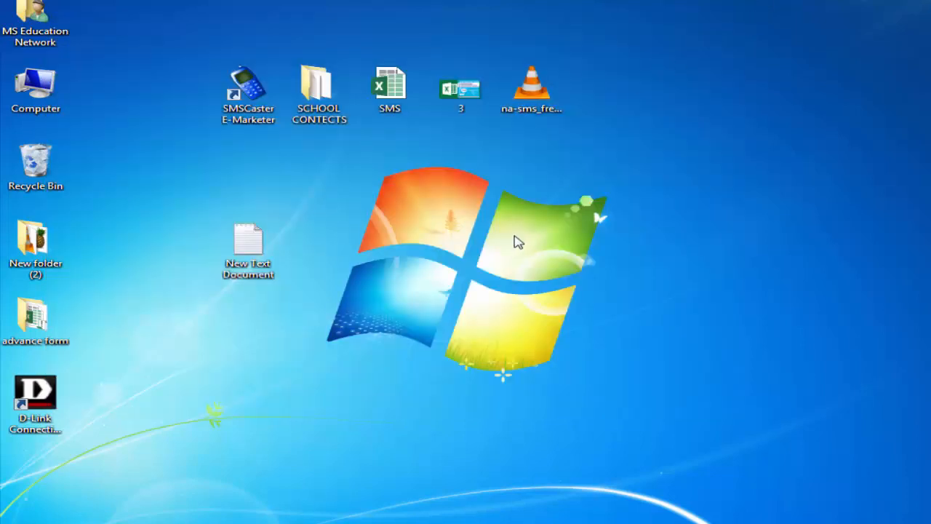
# Step: Reopen SMSCaster E-Marketer from the desktop, glance through the existing contacts and start a new empty file
pyautogui.moveTo(342, 208); pyautogui.dragTo(216, 327)
pyautogui.moveTo(181, 234); pyautogui.dragTo(332, 325)
pyautogui.doubleClick(251, 98)
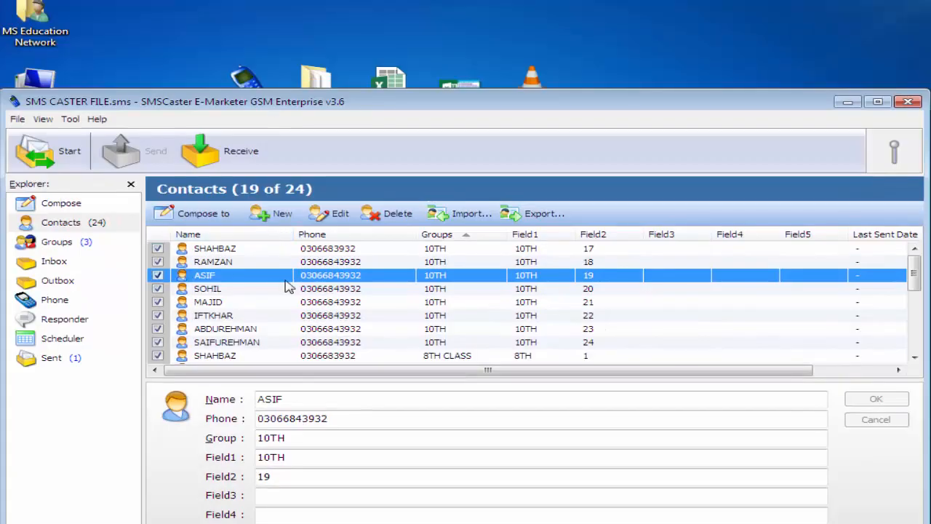
pyautogui.click(267, 204)
pyautogui.scroll(-3, 267, 288)
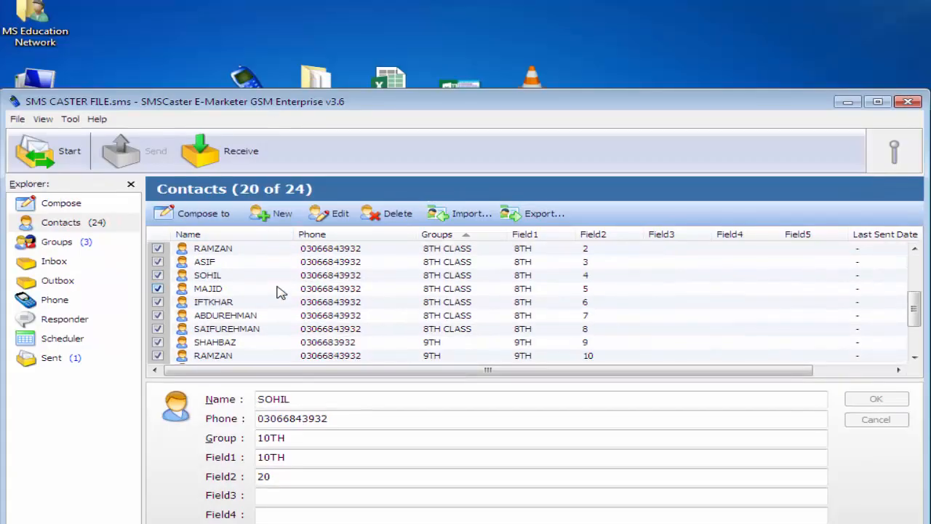
pyautogui.scroll(3, 277, 289)
pyautogui.click(16, 118)
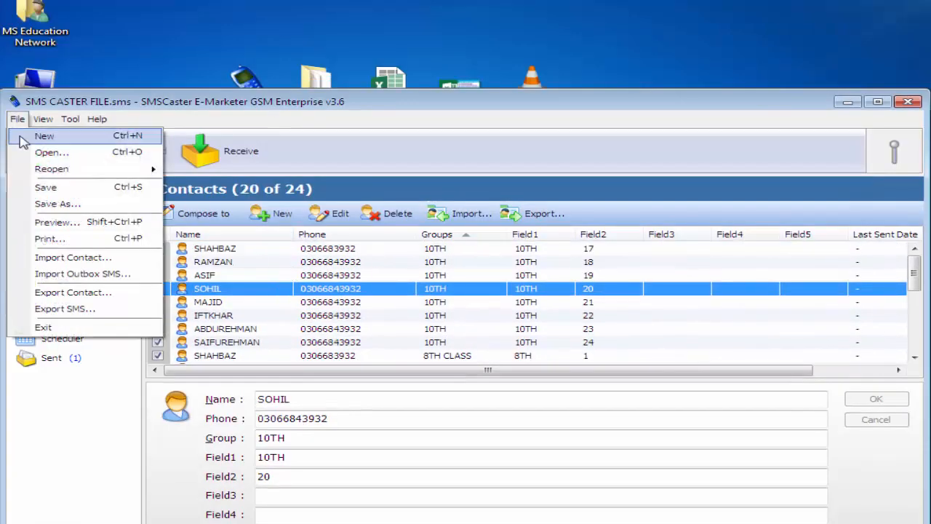
pyautogui.click(37, 135)
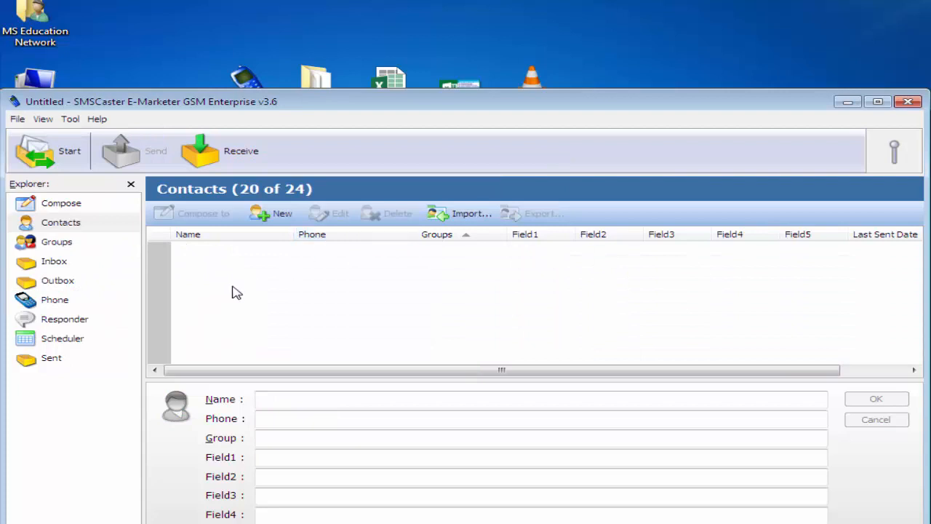
# Step: Start a contact import into the new file and load New Text Document from the desktop as its source
pyautogui.click(45, 221)
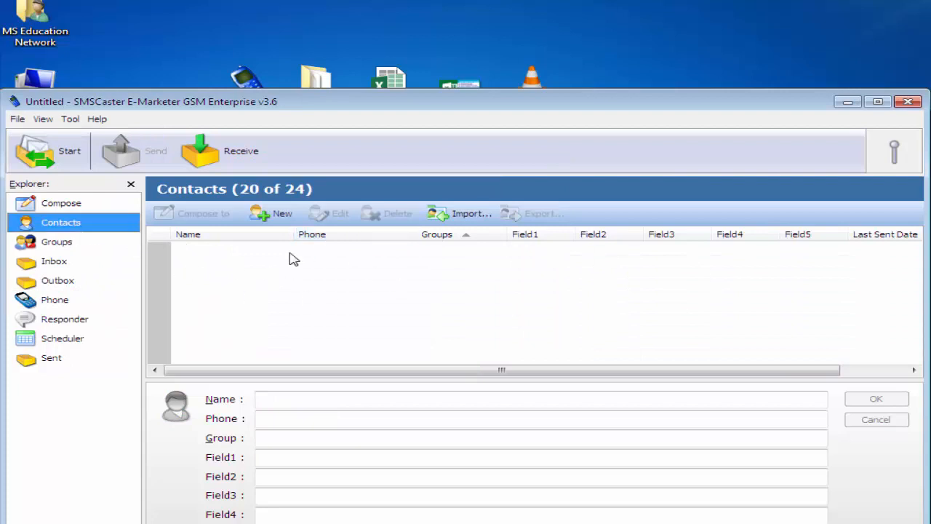
pyautogui.click(452, 215)
pyautogui.click(627, 233)
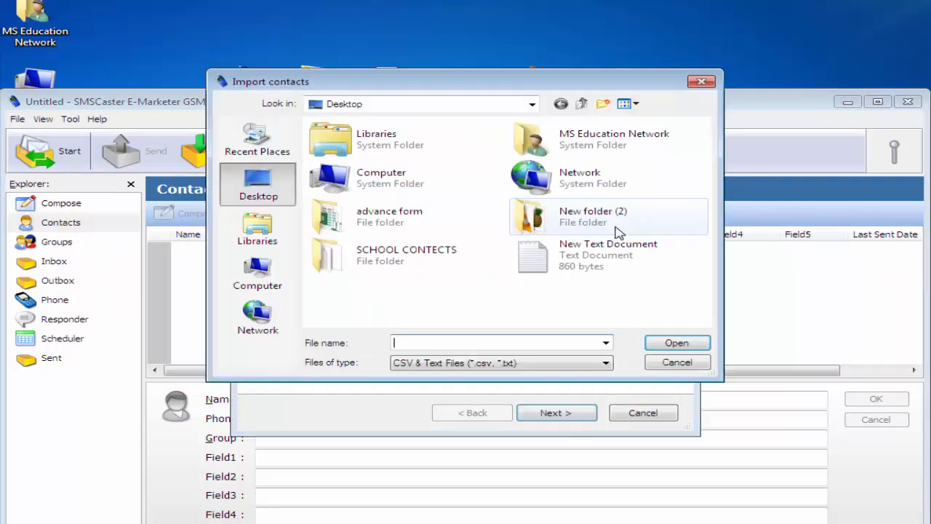
pyautogui.click(587, 264)
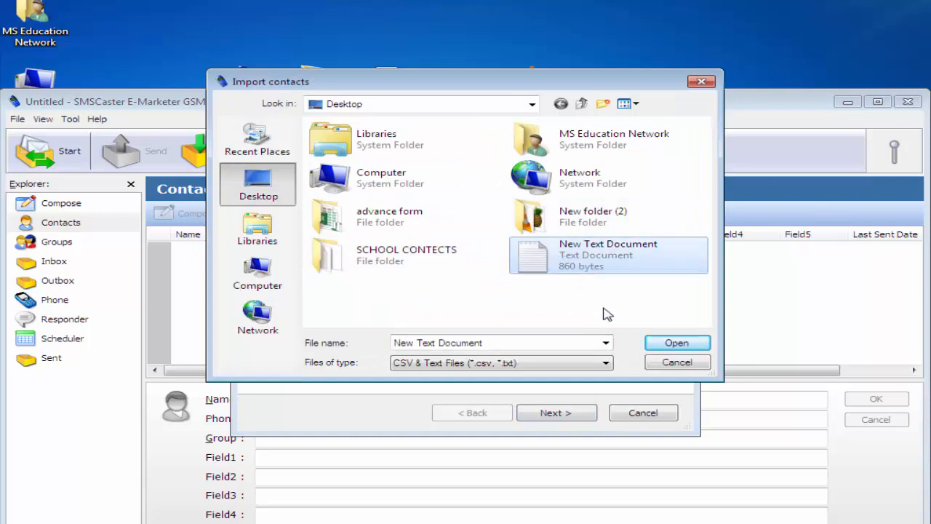
pyautogui.click(678, 345)
pyautogui.click(569, 419)
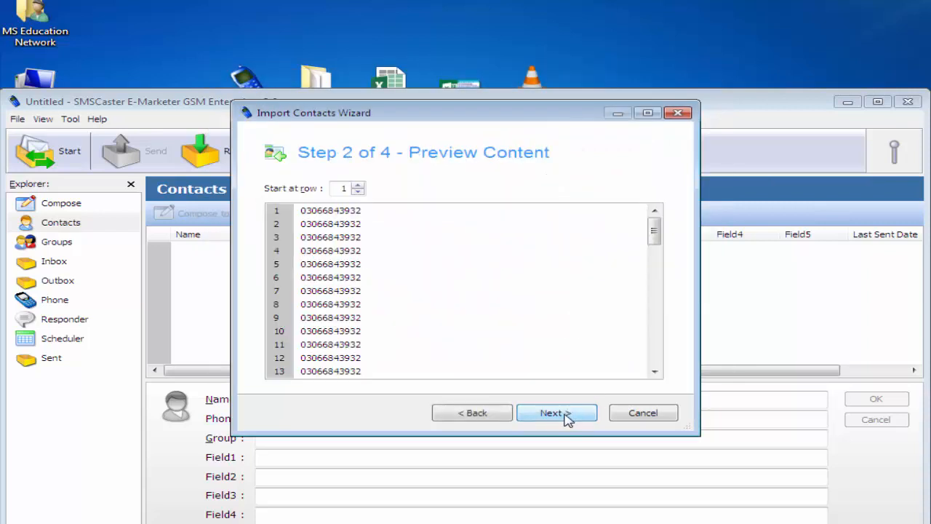
# Step: Keep Tab as the field separator, import the phone numbers as contacts and finish the import wizard
pyautogui.click(557, 419)
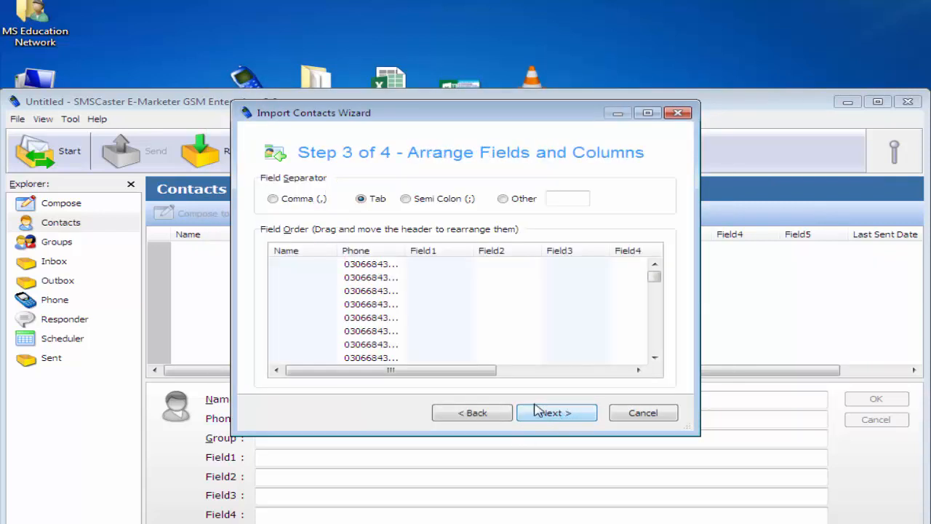
pyautogui.click(311, 199)
pyautogui.click(387, 201)
pyautogui.click(564, 412)
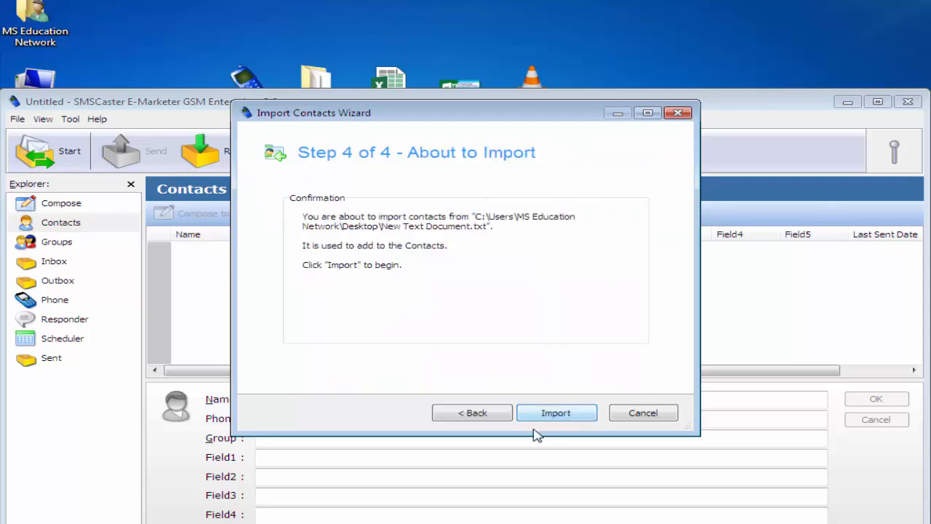
pyautogui.click(565, 413)
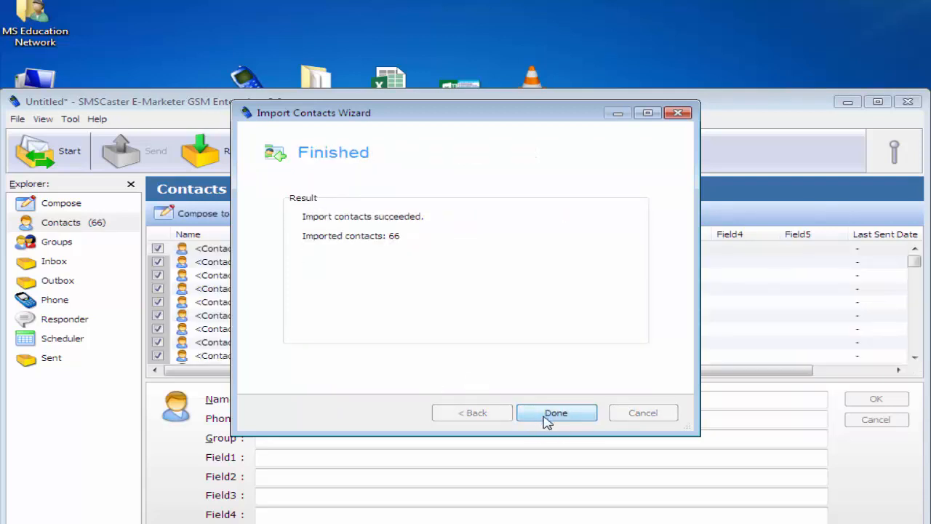
pyautogui.click(551, 415)
# Step: Look through the imported contacts, sort them by name, select them all and compose a message to them
pyautogui.click(334, 291)
pyautogui.scroll(-14, 335, 298)
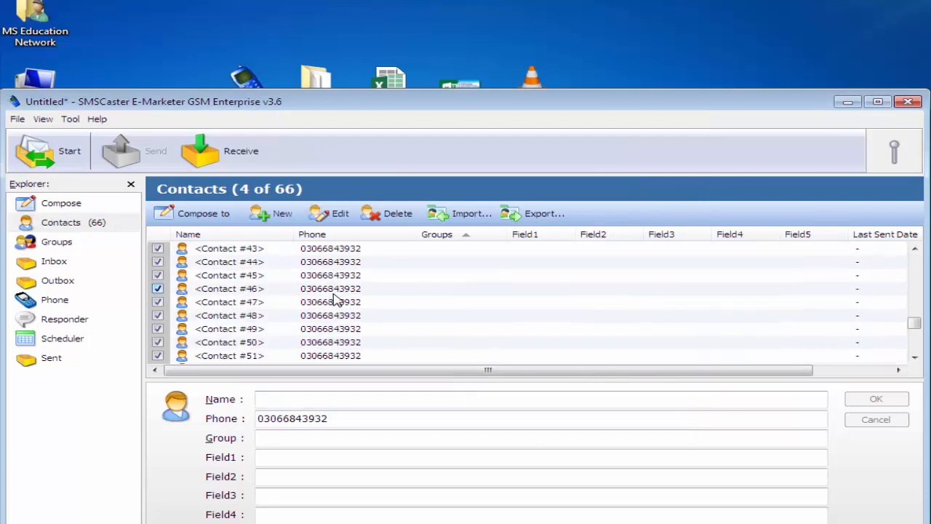
pyautogui.scroll(4, 334, 298)
pyautogui.scroll(10, 335, 298)
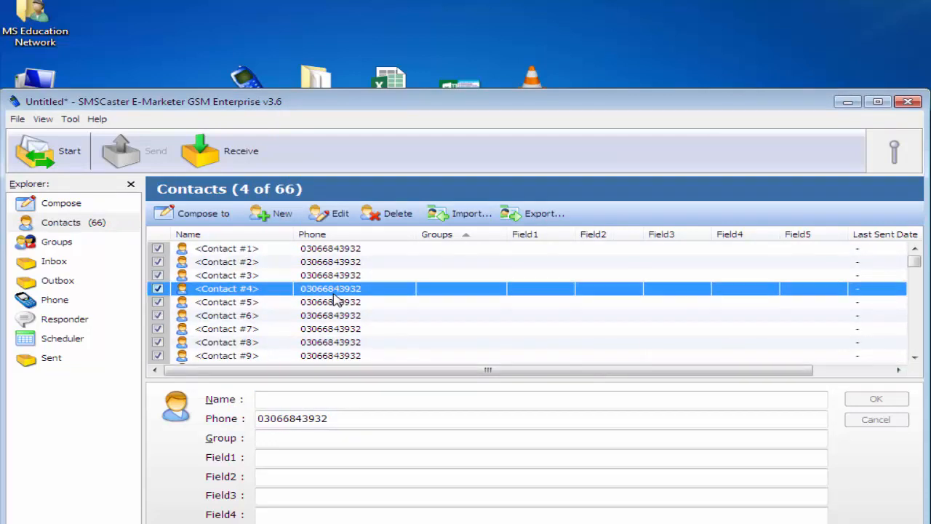
pyautogui.click(287, 303)
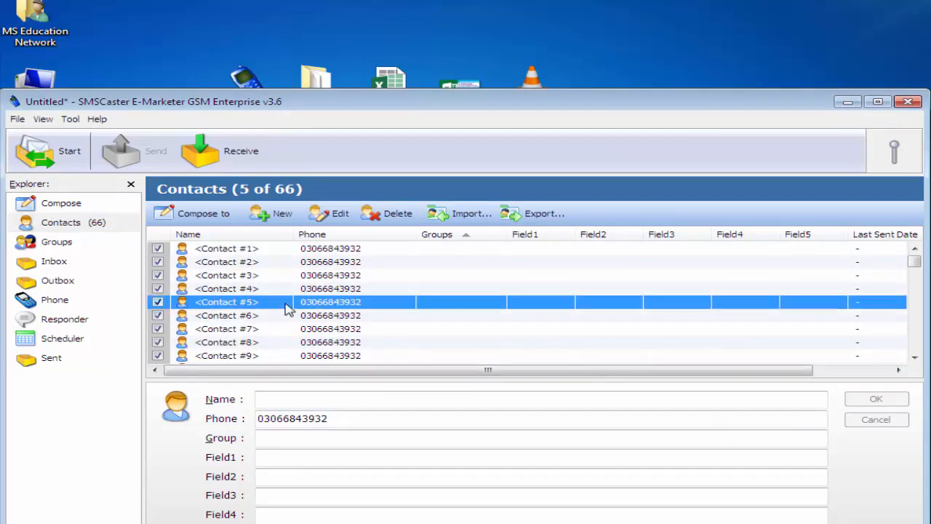
pyautogui.click(255, 234)
pyautogui.click(251, 262)
pyautogui.hotkey('ctrl', 'a')
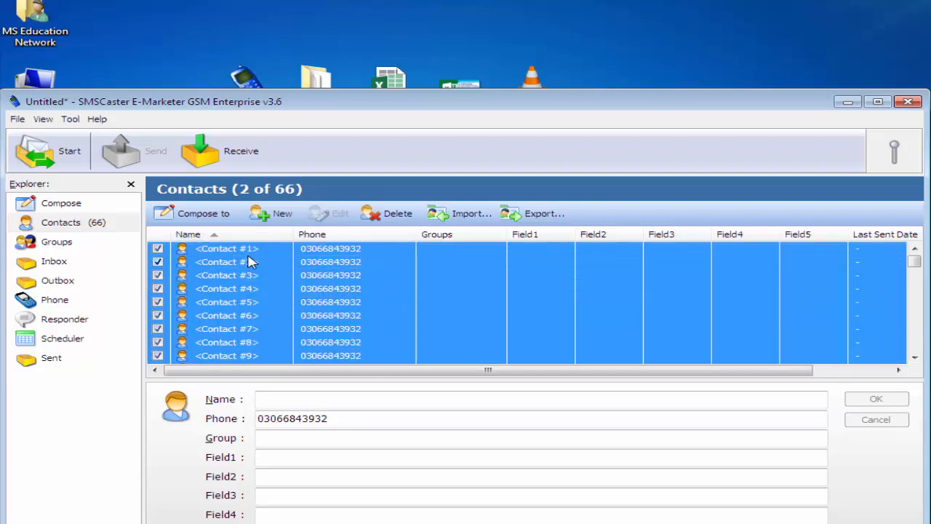
pyautogui.click(194, 218)
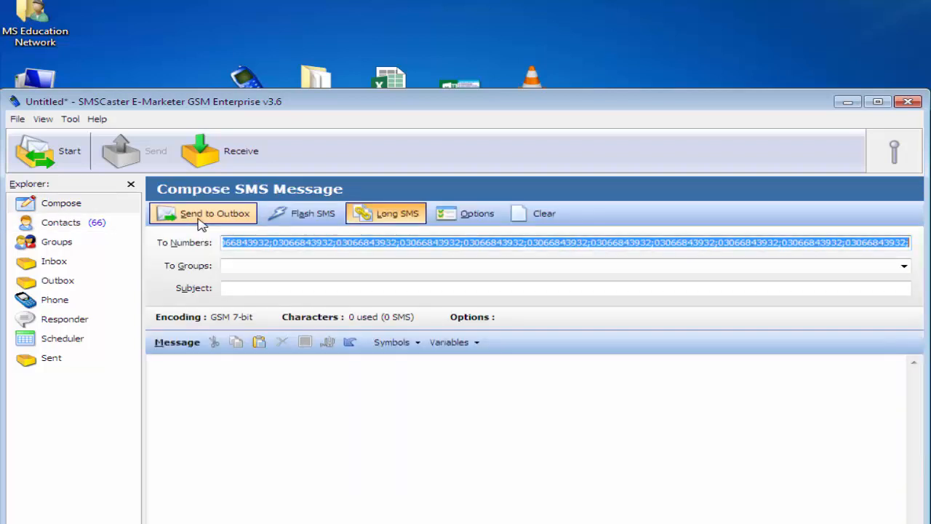
# Step: Write the message "Subscribe Our Youtube Channel MS Education Network" and queue it in the outbox
pyautogui.click(218, 385)
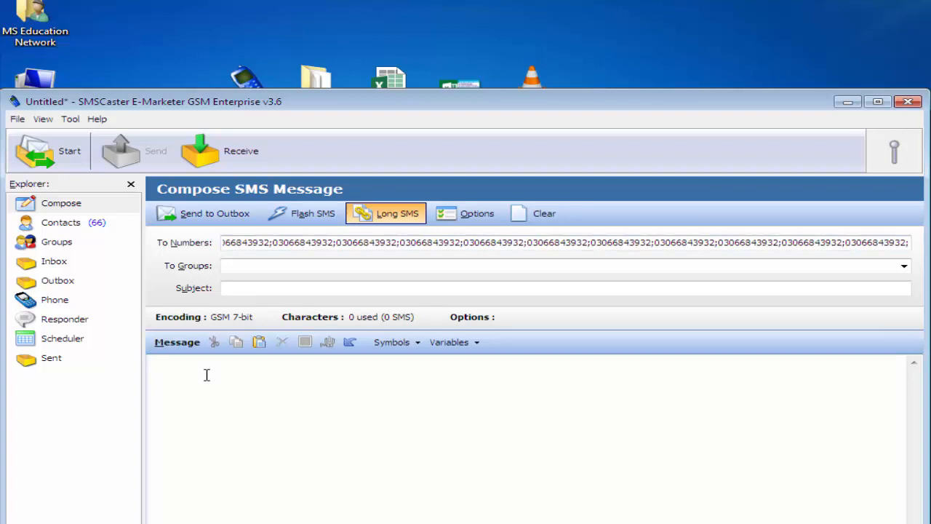
pyautogui.write('subscrib')
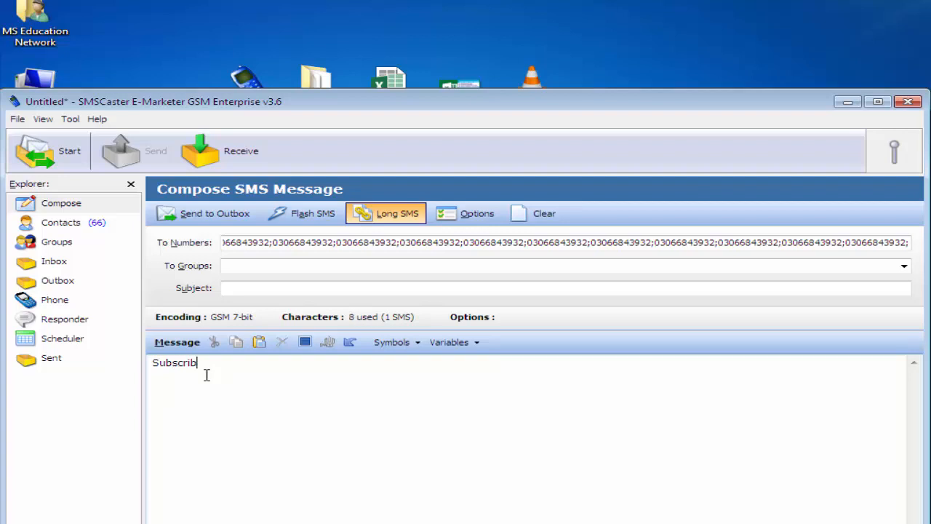
pyautogui.write('e Our Yout')
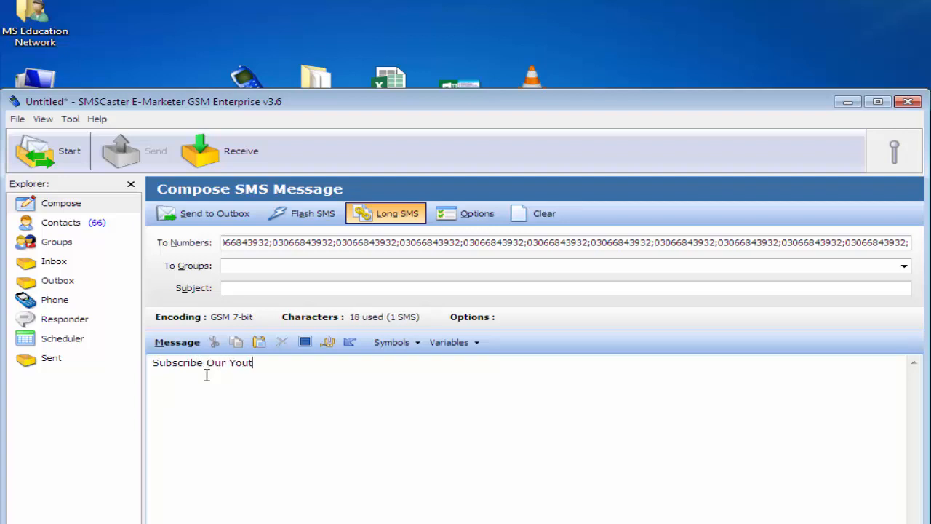
pyautogui.write('ube Channel MS Educ')
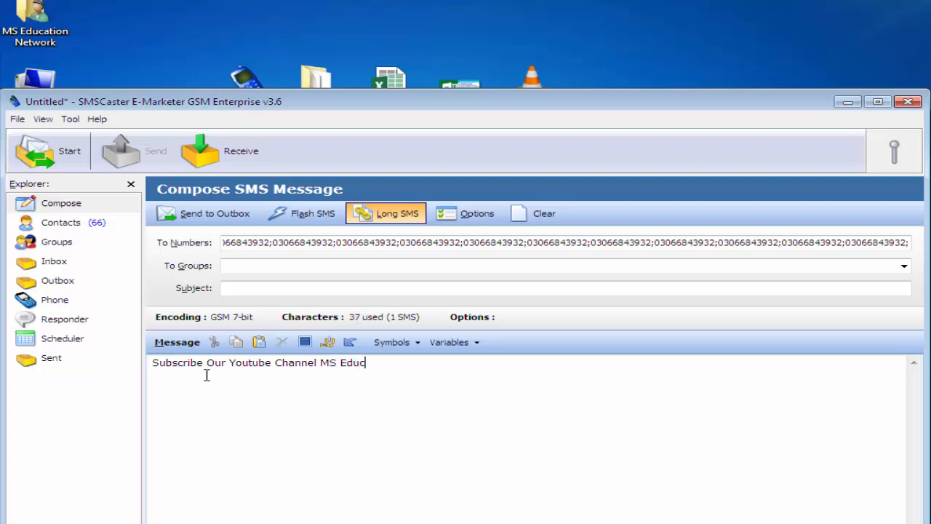
pyautogui.write('ation |N|e')
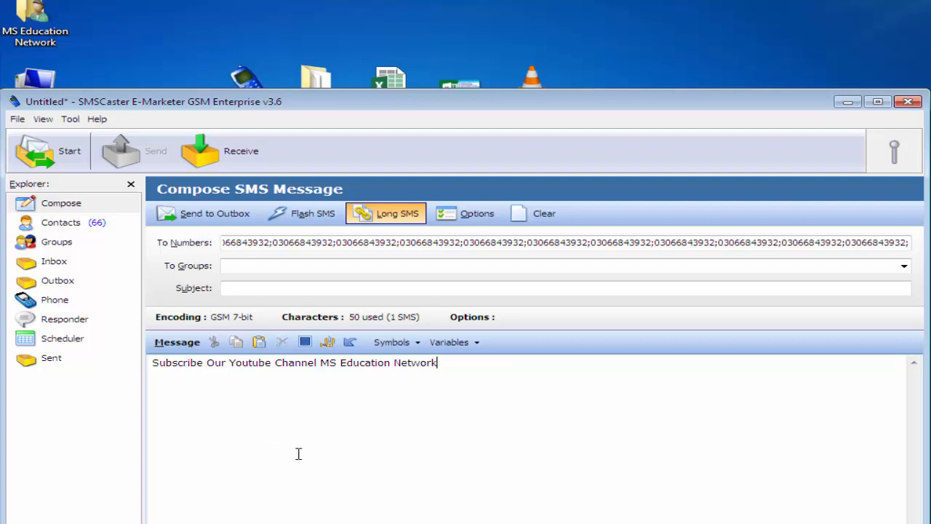
pyautogui.click(190, 221)
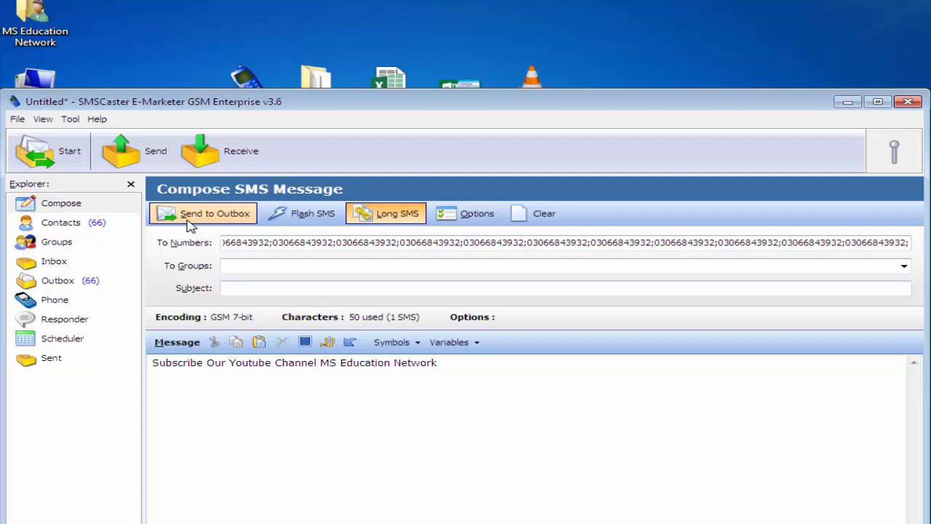
# Step: Review the queued messages in the outbox and try to send them
pyautogui.click(72, 290)
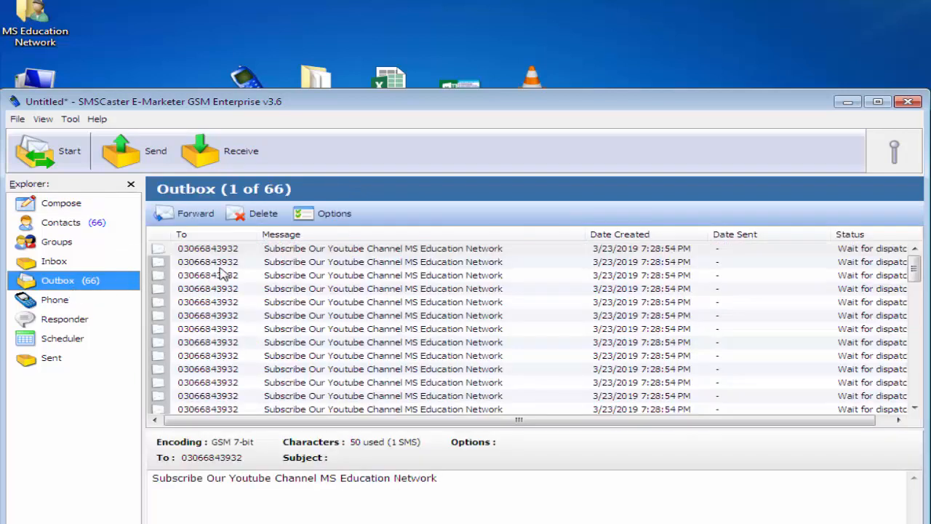
pyautogui.click(377, 277)
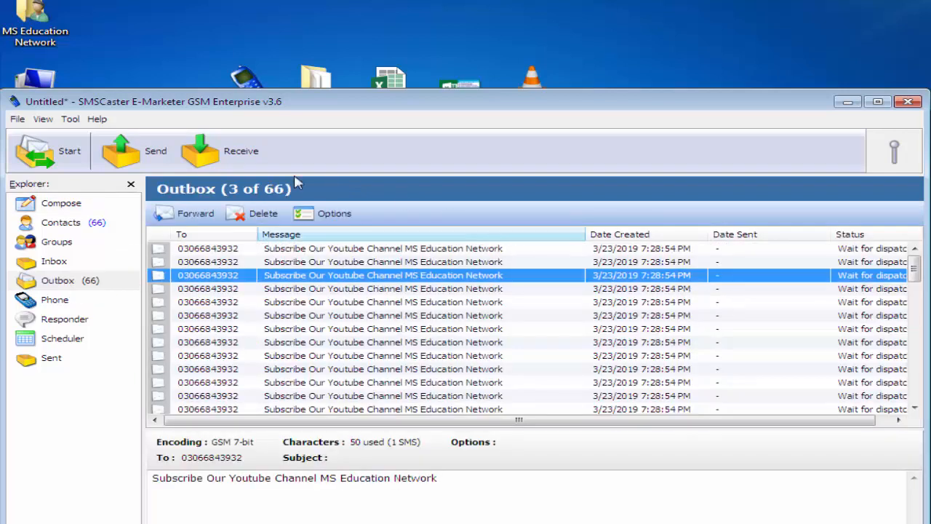
pyautogui.click(120, 156)
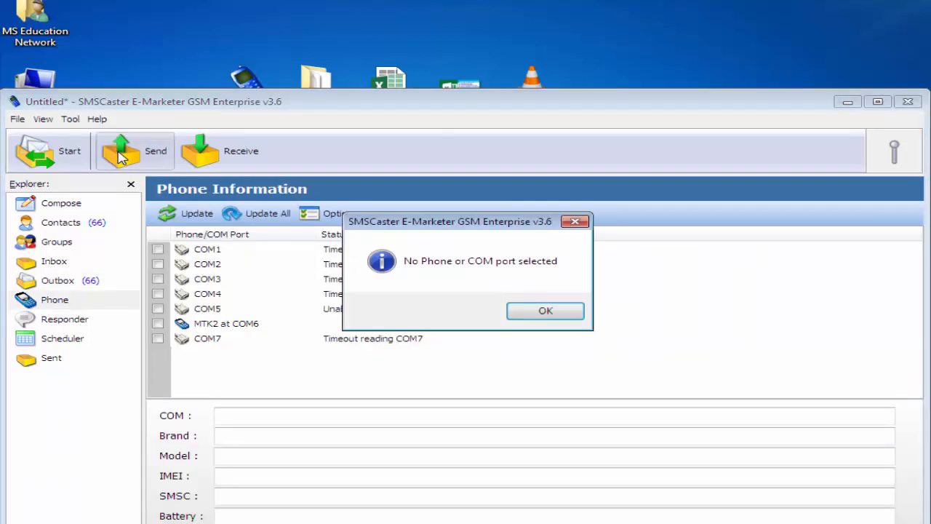
pyautogui.click(557, 313)
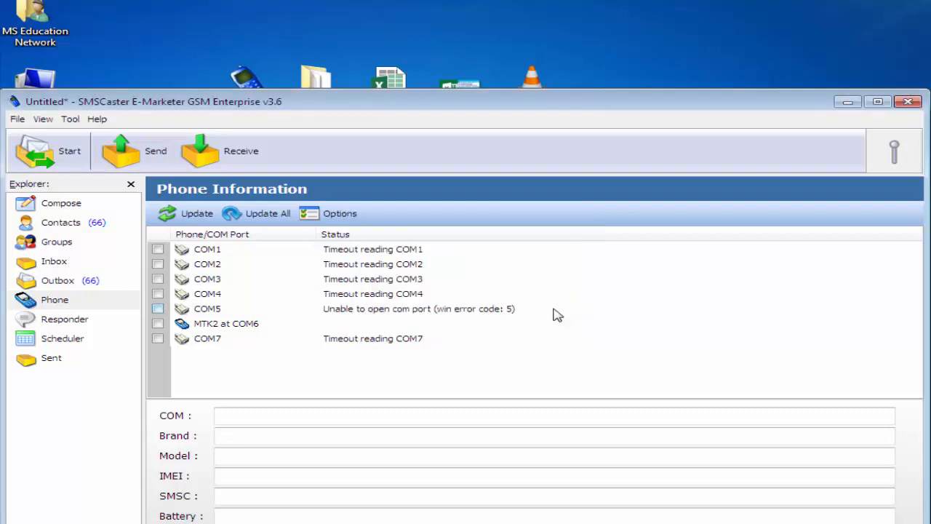
# Step: Enable the MTK2 phone at COM6 as the sending device and send the messages queued in the outbox
pyautogui.click(157, 324)
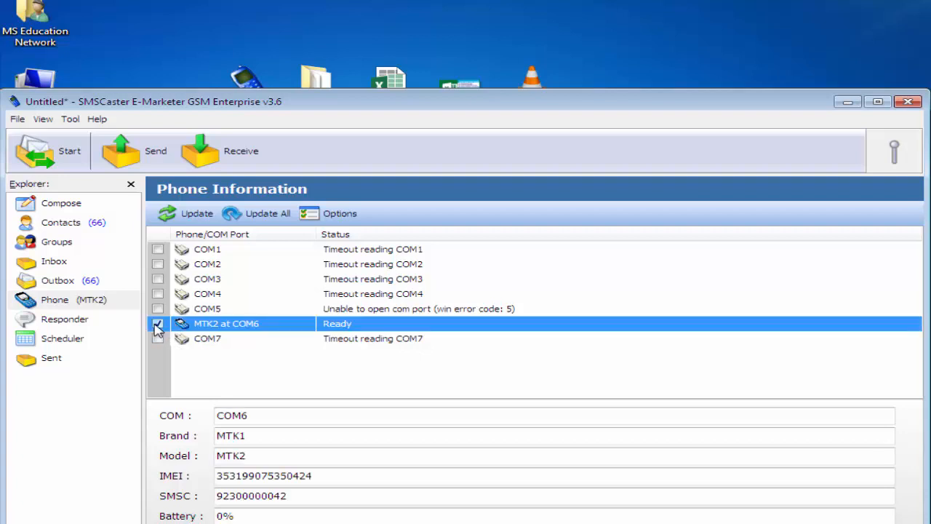
pyautogui.click(82, 280)
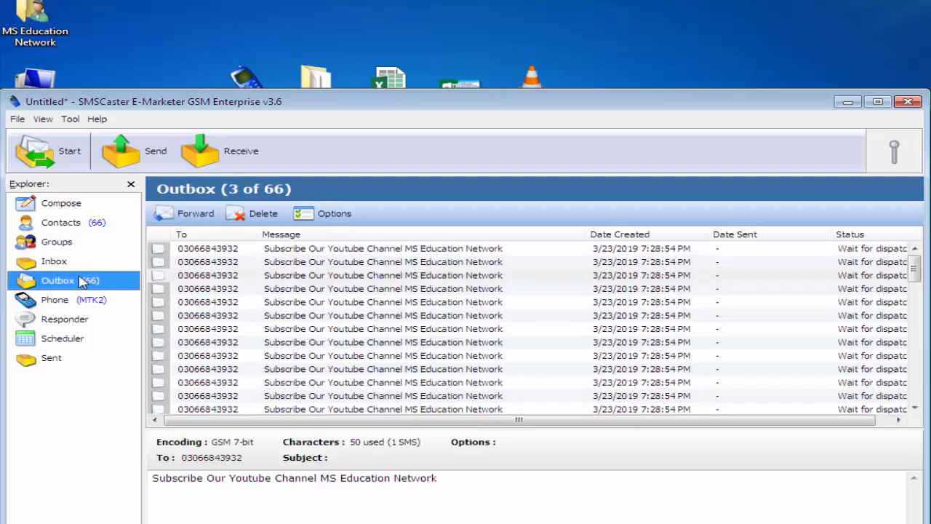
pyautogui.click(142, 161)
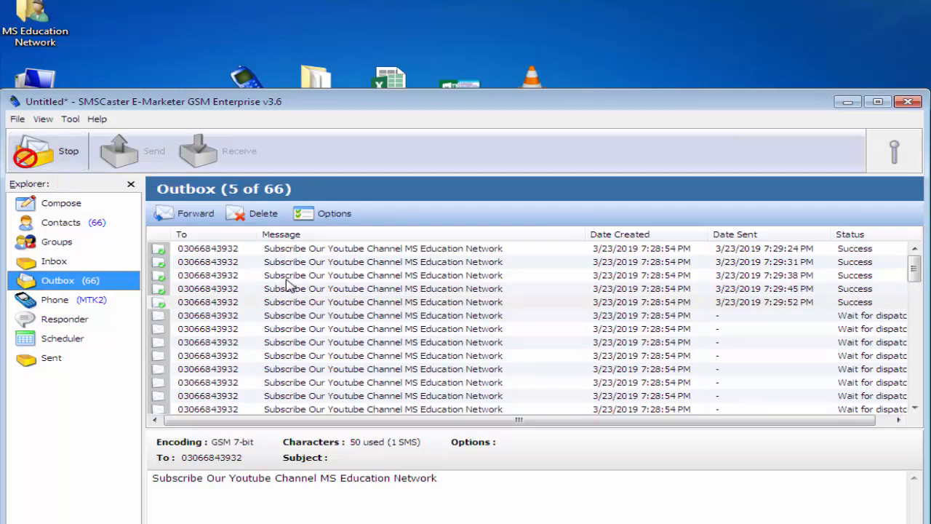
# Step: Stop the bulk sending and delete all remaining messages from the outbox
pyautogui.click(46, 160)
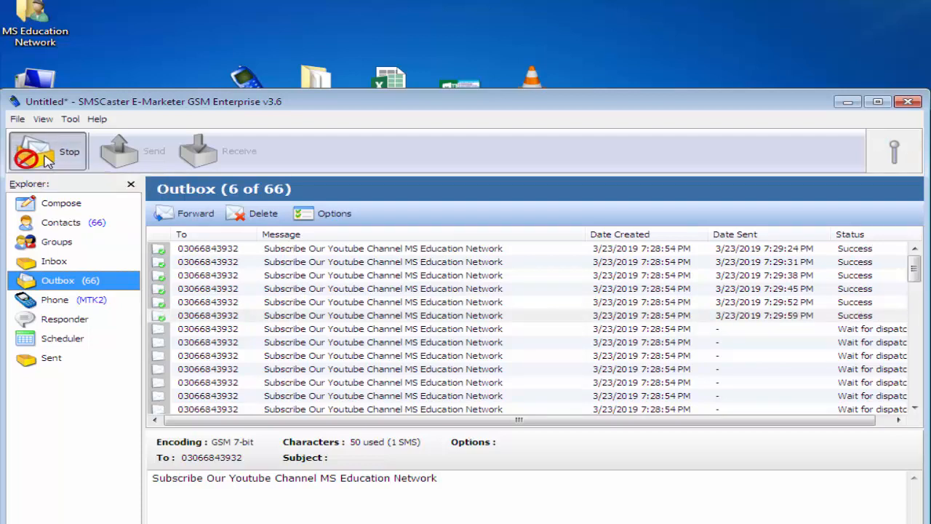
pyautogui.click(222, 301)
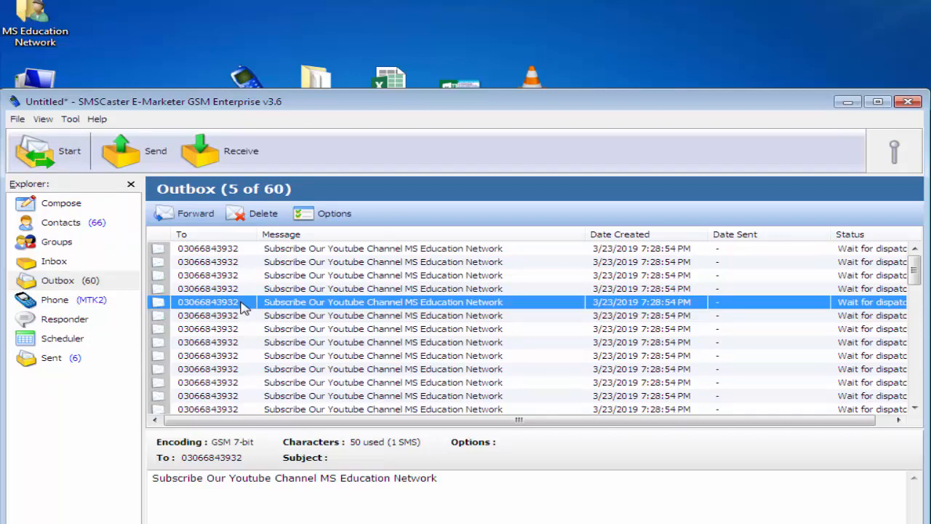
pyautogui.hotkey('ctrl', 'a')
pyautogui.click(243, 212)
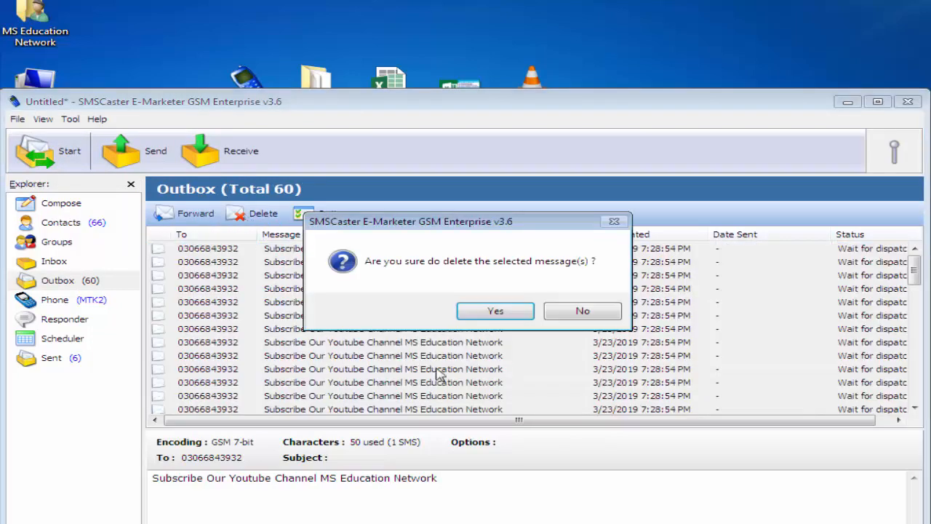
pyautogui.click(485, 315)
# Step: Return to the contacts and look through the imported list
pyautogui.click(58, 223)
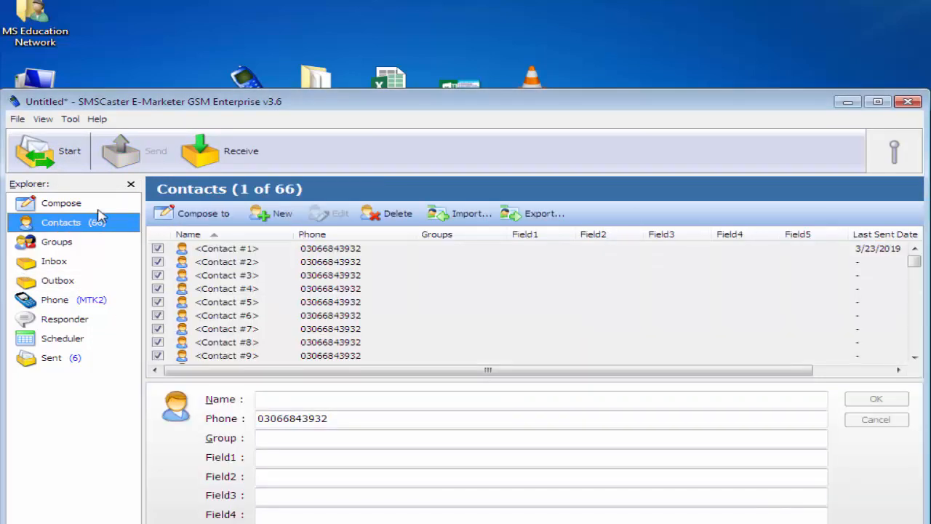
pyautogui.click(269, 306)
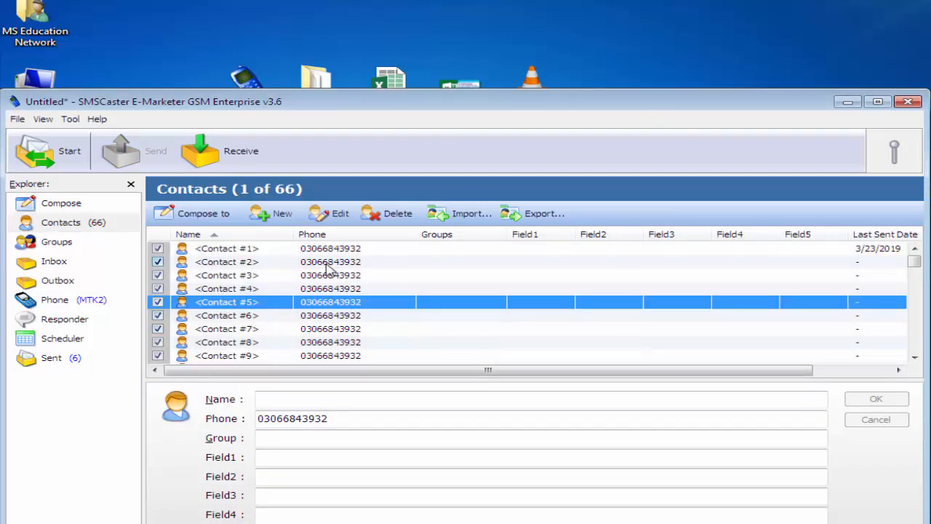
pyautogui.click(406, 265)
pyautogui.click(271, 330)
pyautogui.scroll(-15, 427, 322)
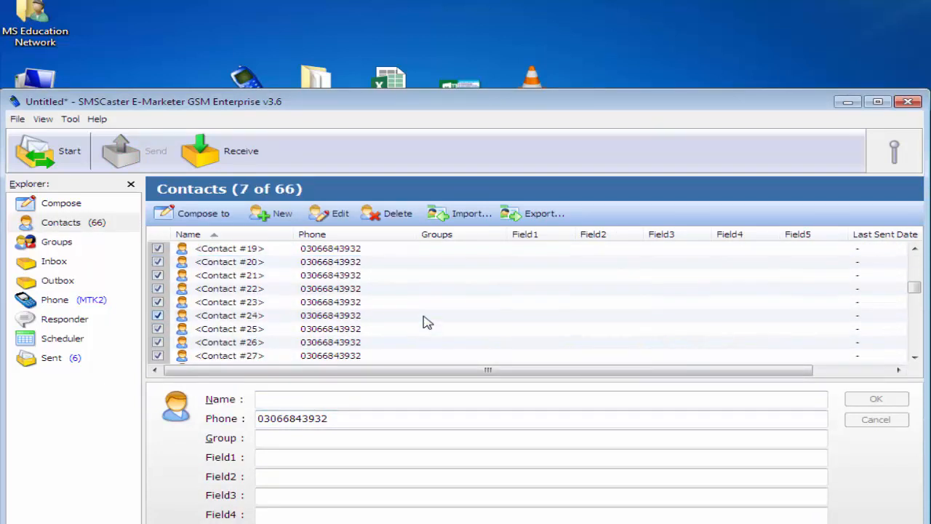
# Step: Delete contacts #6 through #66 from the contact list, keeping only the first five
pyautogui.scroll(-4, 428, 322)
pyautogui.click(312, 357)
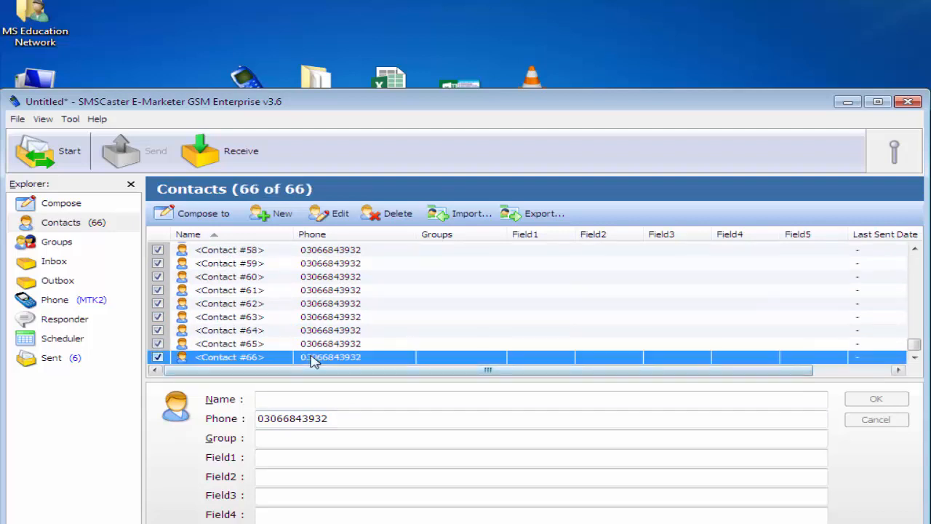
pyautogui.scroll(6, 313, 361)
pyautogui.scroll(12, 313, 361)
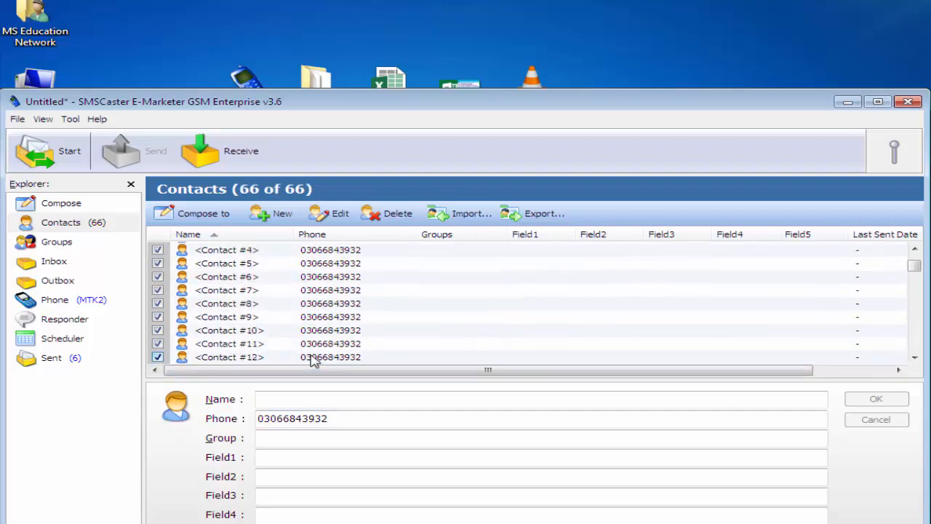
pyautogui.scroll(1, 264, 329)
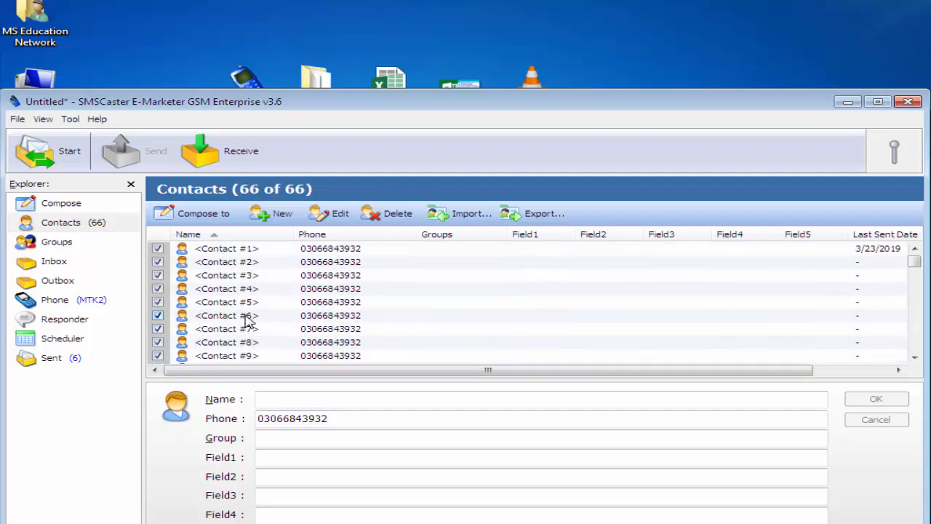
pyautogui.keyDown('shift'); pyautogui.click(248, 321); pyautogui.keyUp('shift')
pyautogui.click(388, 213)
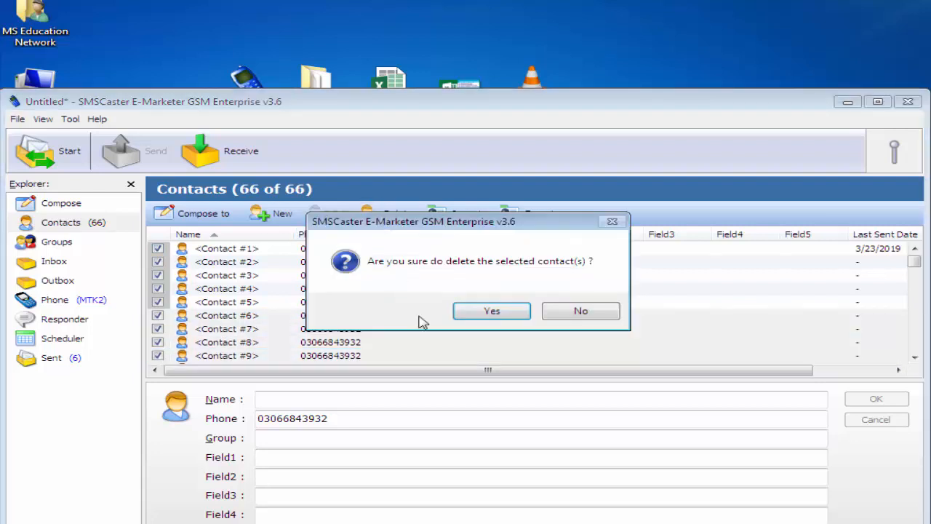
pyautogui.click(492, 312)
# Step: Edit contact #3 to remove the last digit of its phone number and save the change
pyautogui.click(306, 277)
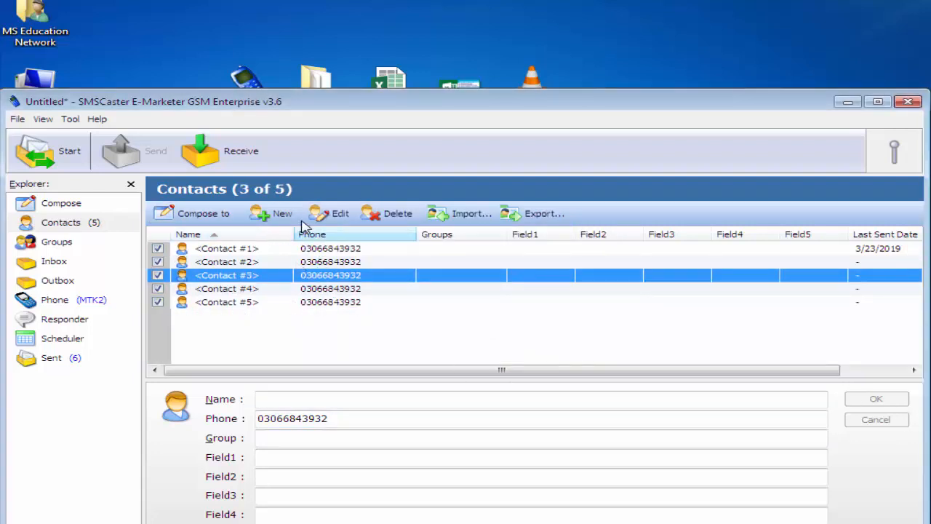
pyautogui.click(331, 213)
pyautogui.click(341, 420)
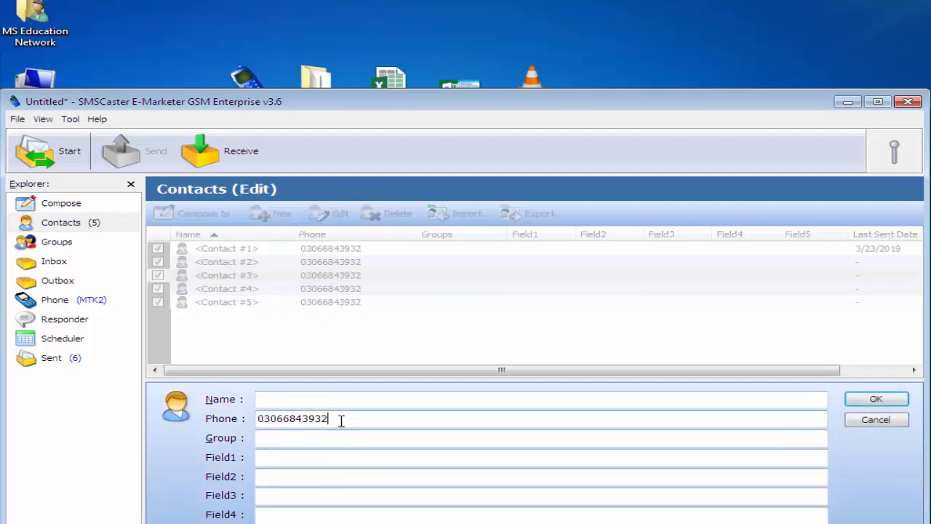
pyautogui.press('BackSpace')
pyautogui.click(885, 402)
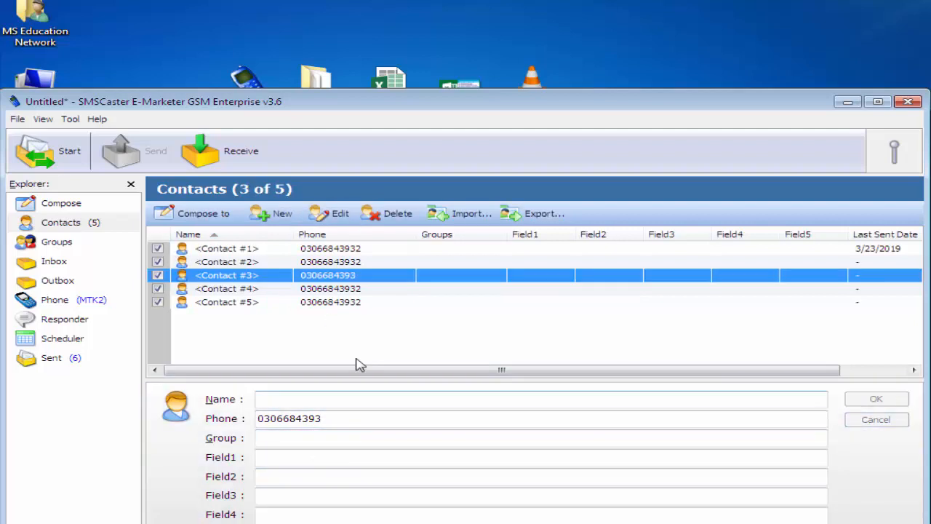
# Step: Edit contact #5 to remove the leading 0 from its phone number and save the change
pyautogui.click(346, 263)
pyautogui.click(340, 303)
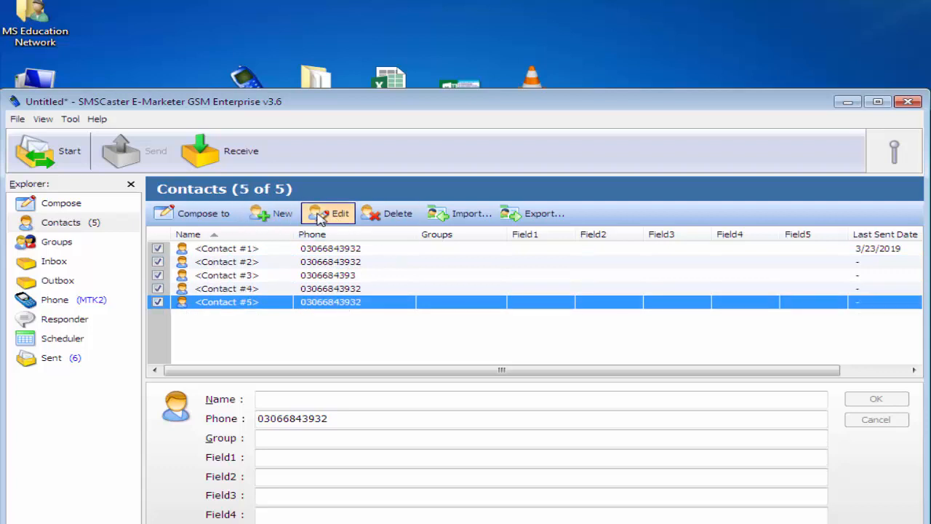
pyautogui.click(329, 214)
pyautogui.click(266, 422)
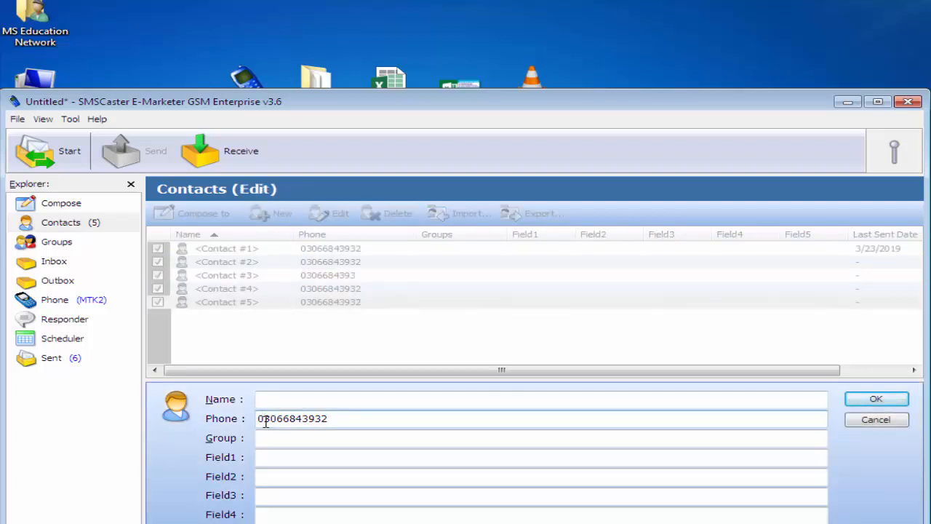
pyautogui.press('BackSpace')
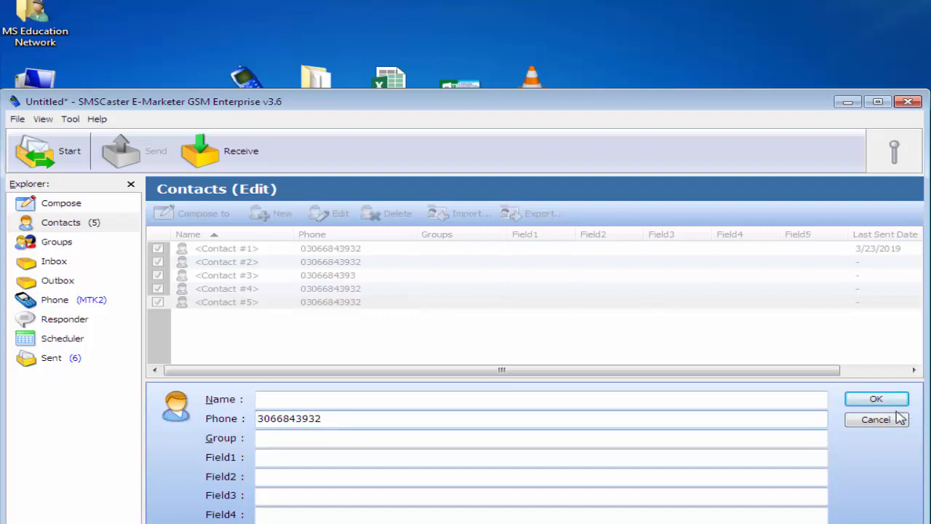
pyautogui.click(876, 401)
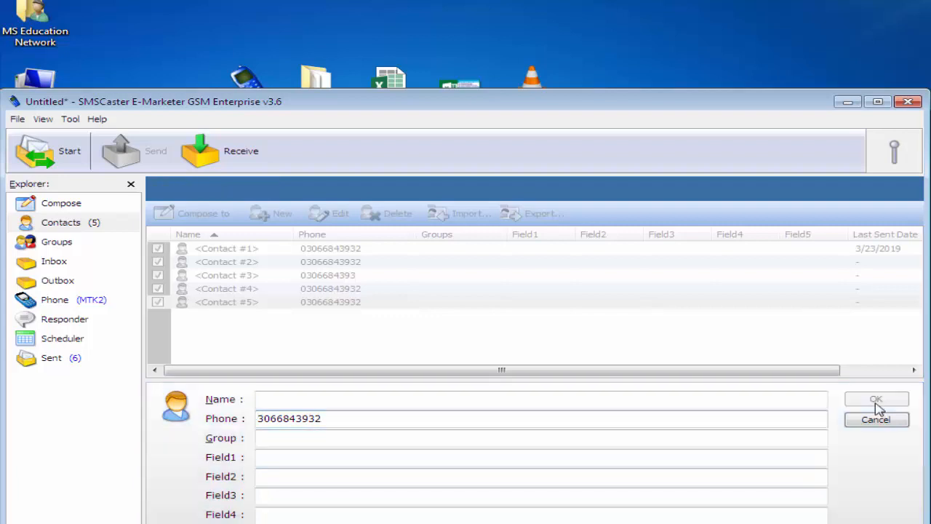
pyautogui.click(317, 304)
pyautogui.click(318, 277)
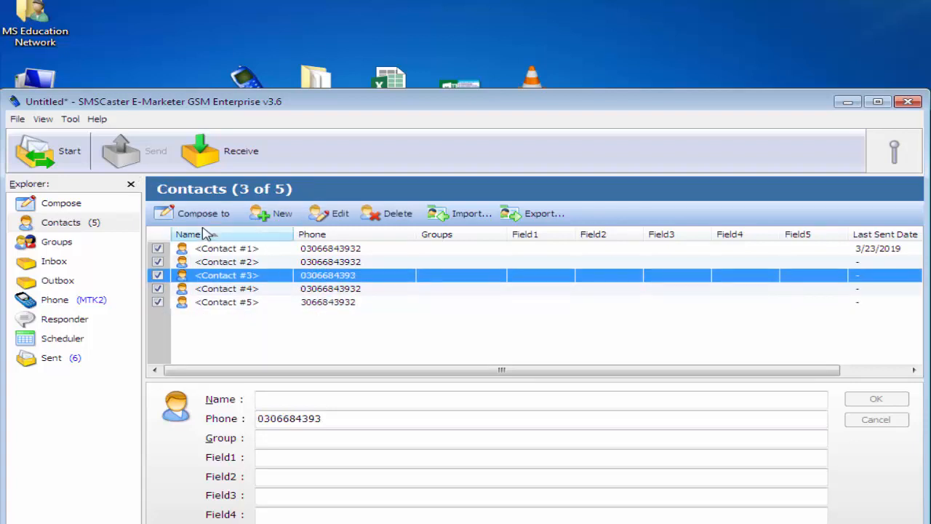
# Step: Compose the message "Subscribe Our Youtube Channel MS Education Network" to all five contacts and place it in the outbox
pyautogui.moveTo(228, 348); pyautogui.dragTo(198, 244)
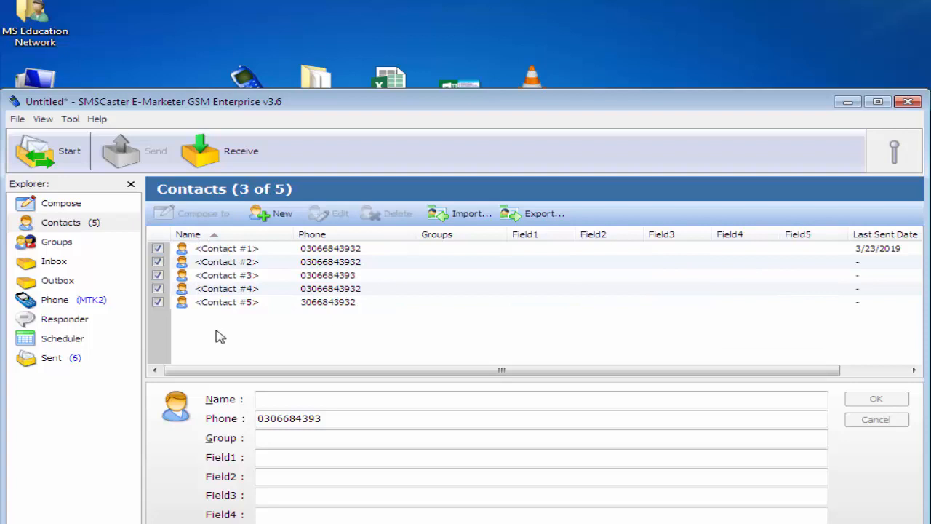
pyautogui.hotkey('ctrl', 'a')
pyautogui.rightClick(202, 262)
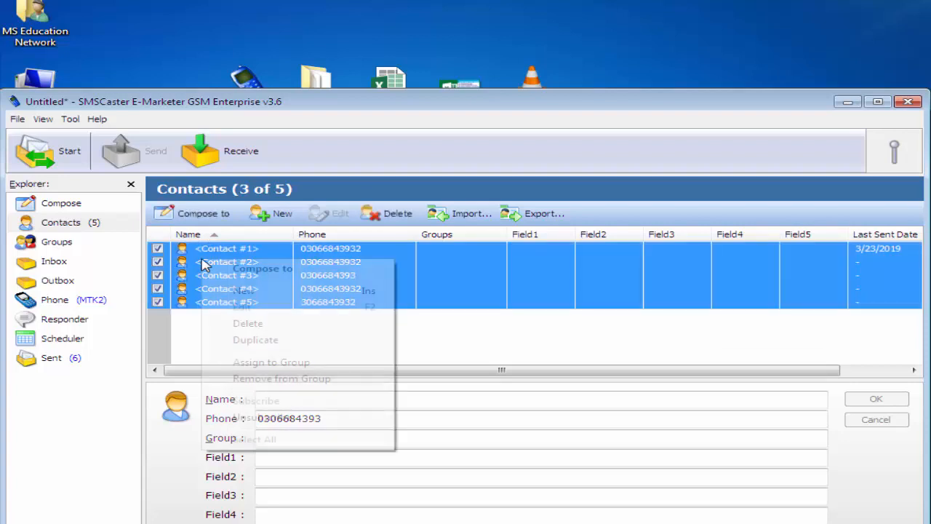
pyautogui.click(244, 268)
pyautogui.click(182, 404)
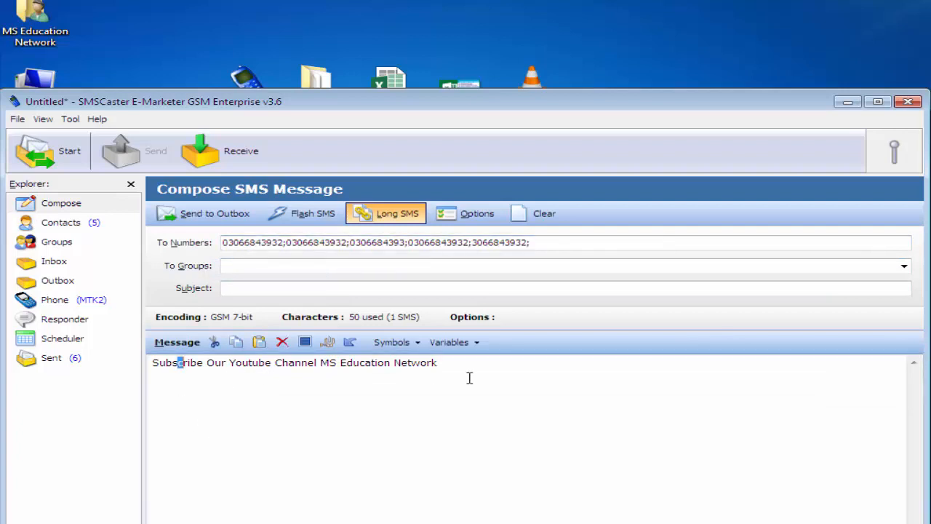
pyautogui.moveTo(492, 378); pyautogui.dragTo(145, 364)
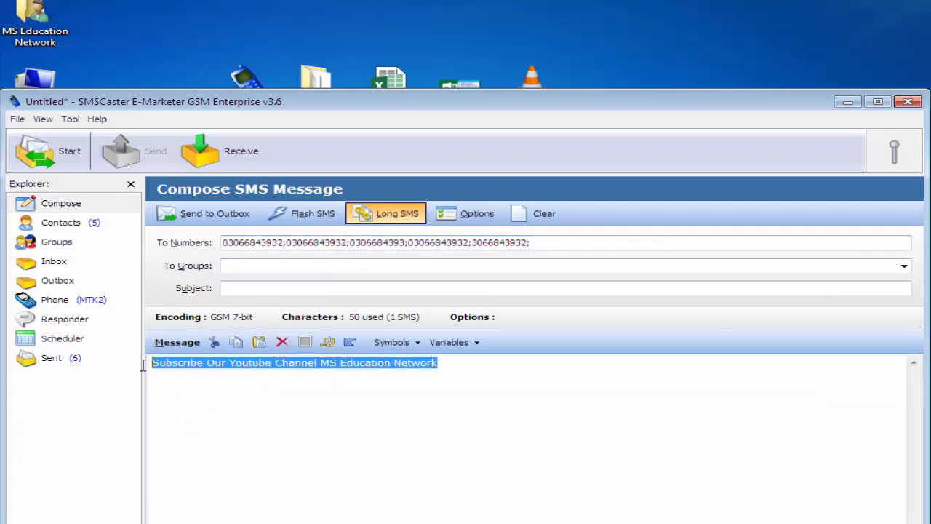
pyautogui.click(211, 217)
# Step: Send the five messages queued in the outbox and stop the sending at the last one
pyautogui.click(58, 282)
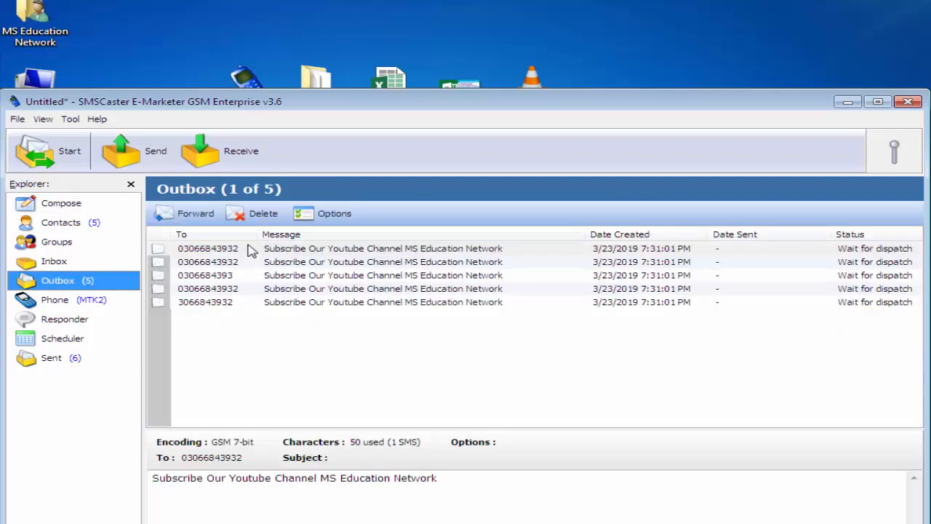
pyautogui.moveTo(237, 332); pyautogui.dragTo(220, 237)
pyautogui.click(136, 151)
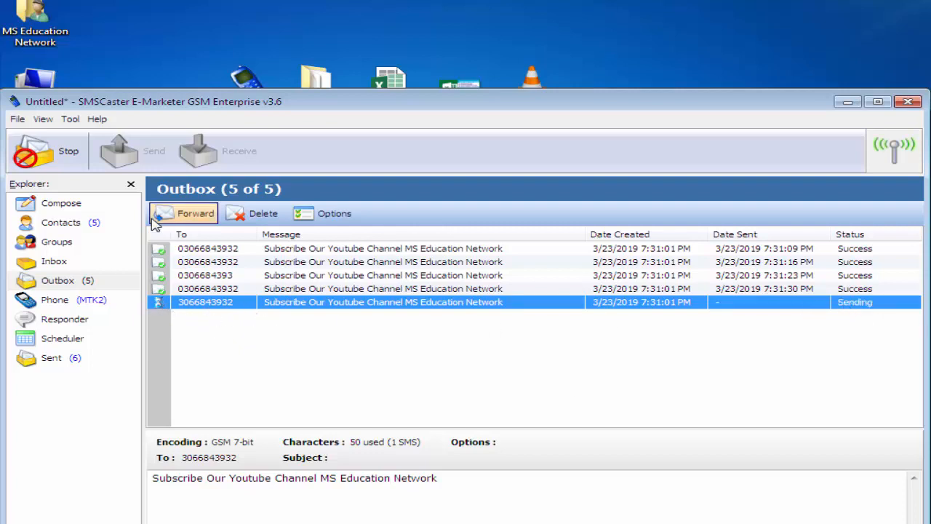
pyautogui.click(50, 156)
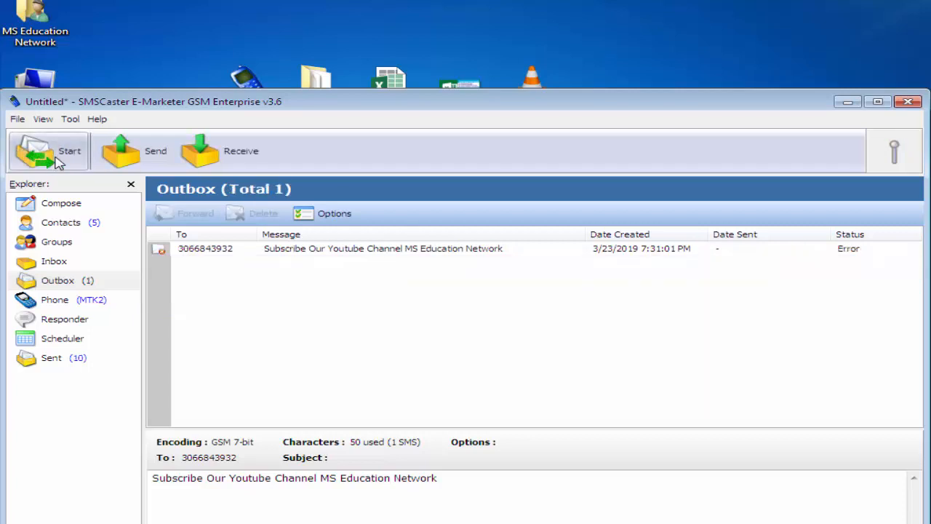
# Step: Retry sending the message remaining in the outbox, stop the sending again and deselect the message
pyautogui.click(44, 159)
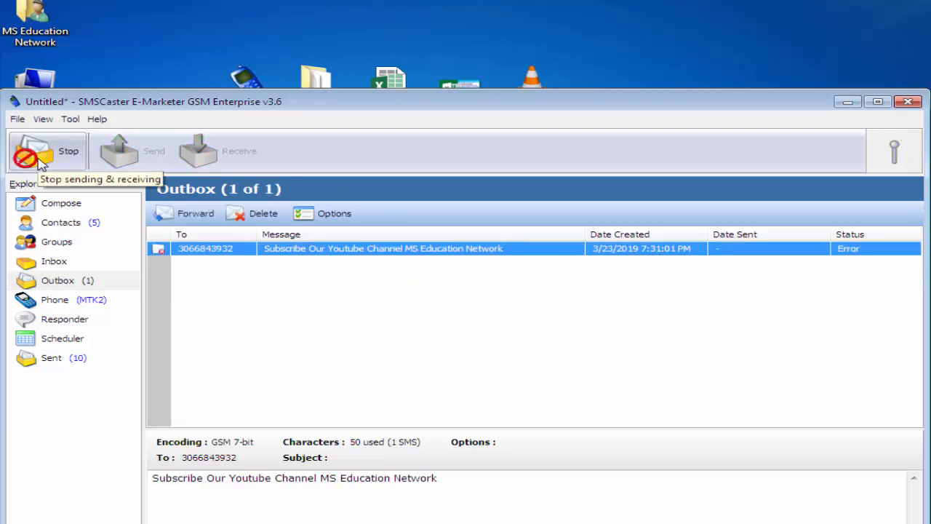
pyautogui.click(44, 162)
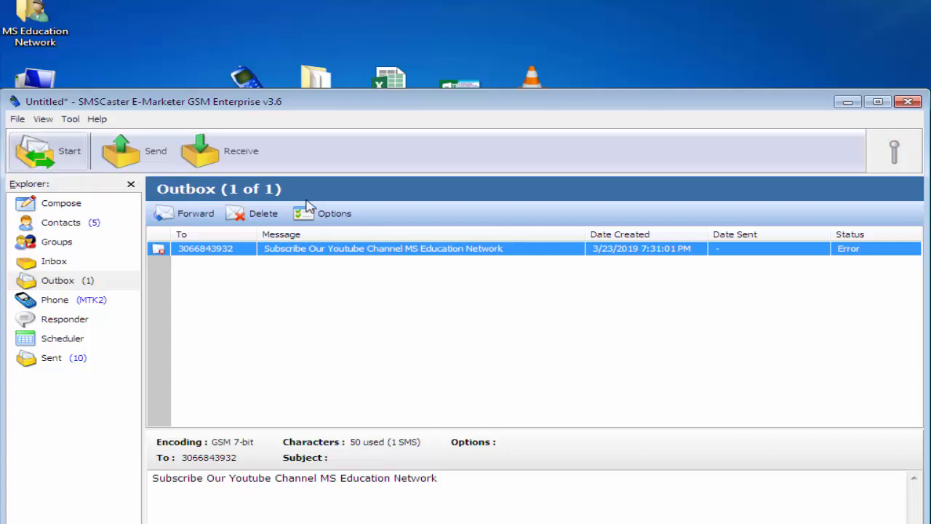
pyautogui.click(482, 293)
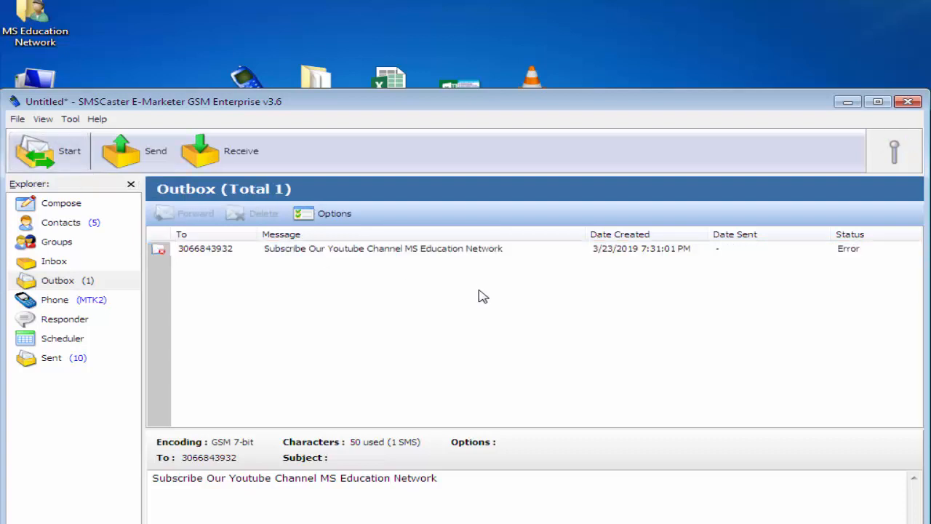